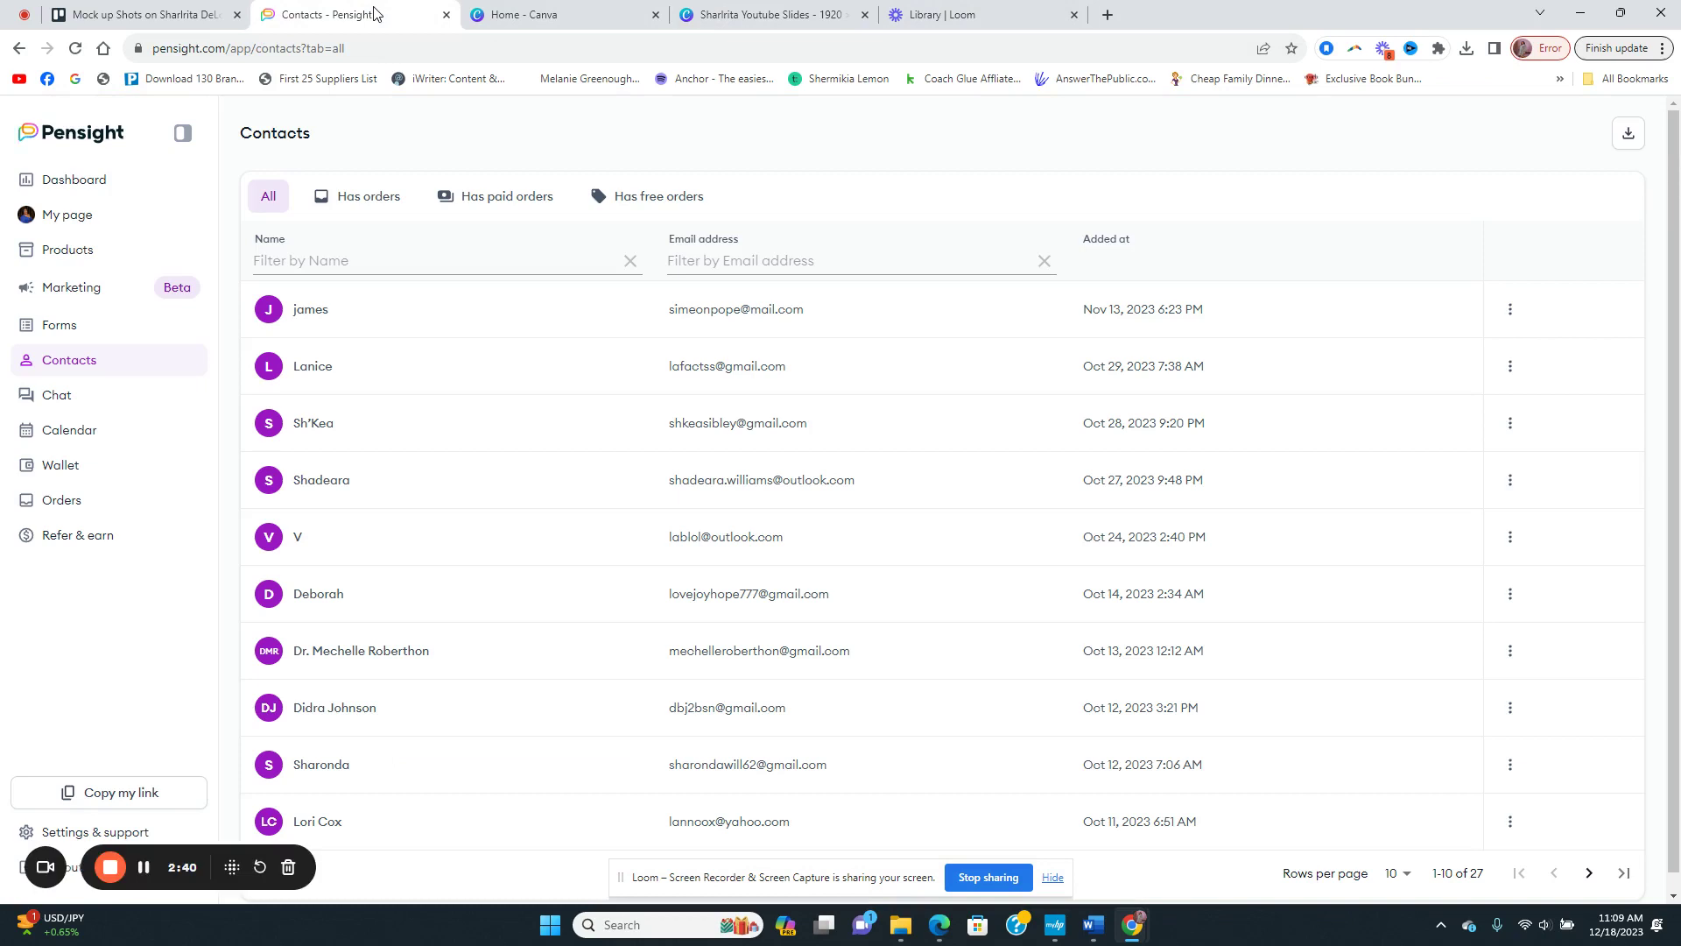
# Open the profile page, view it as a visitor, and return to editing the profile
pyautogui.click(68, 215)
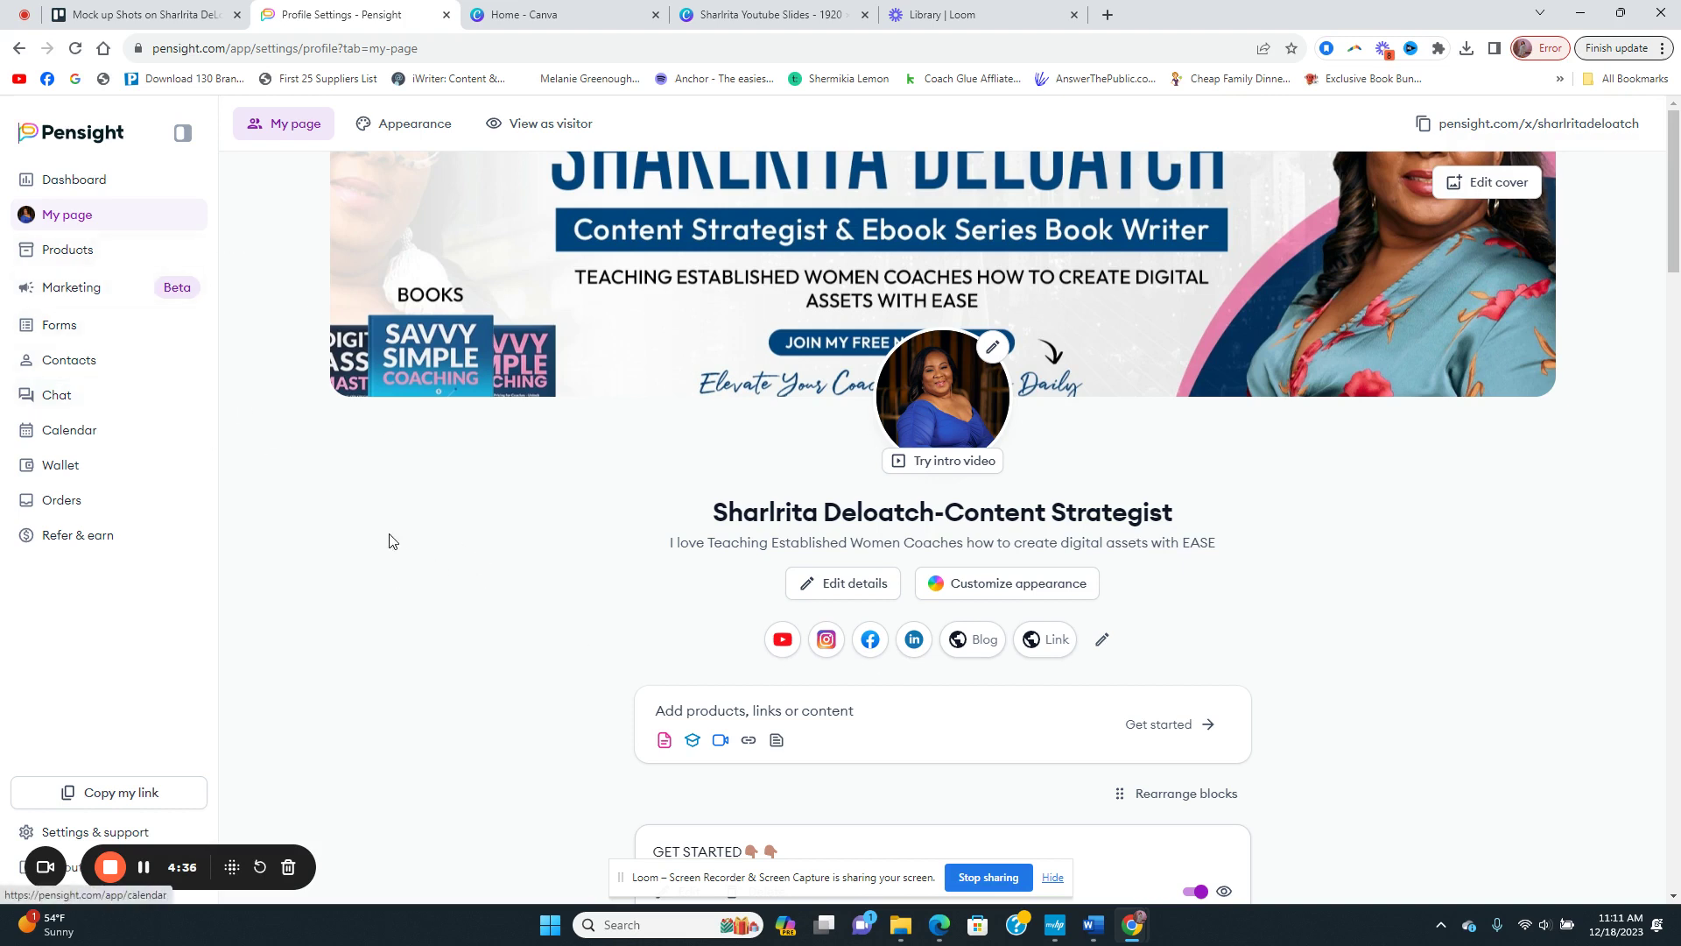
pyautogui.click(570, 121)
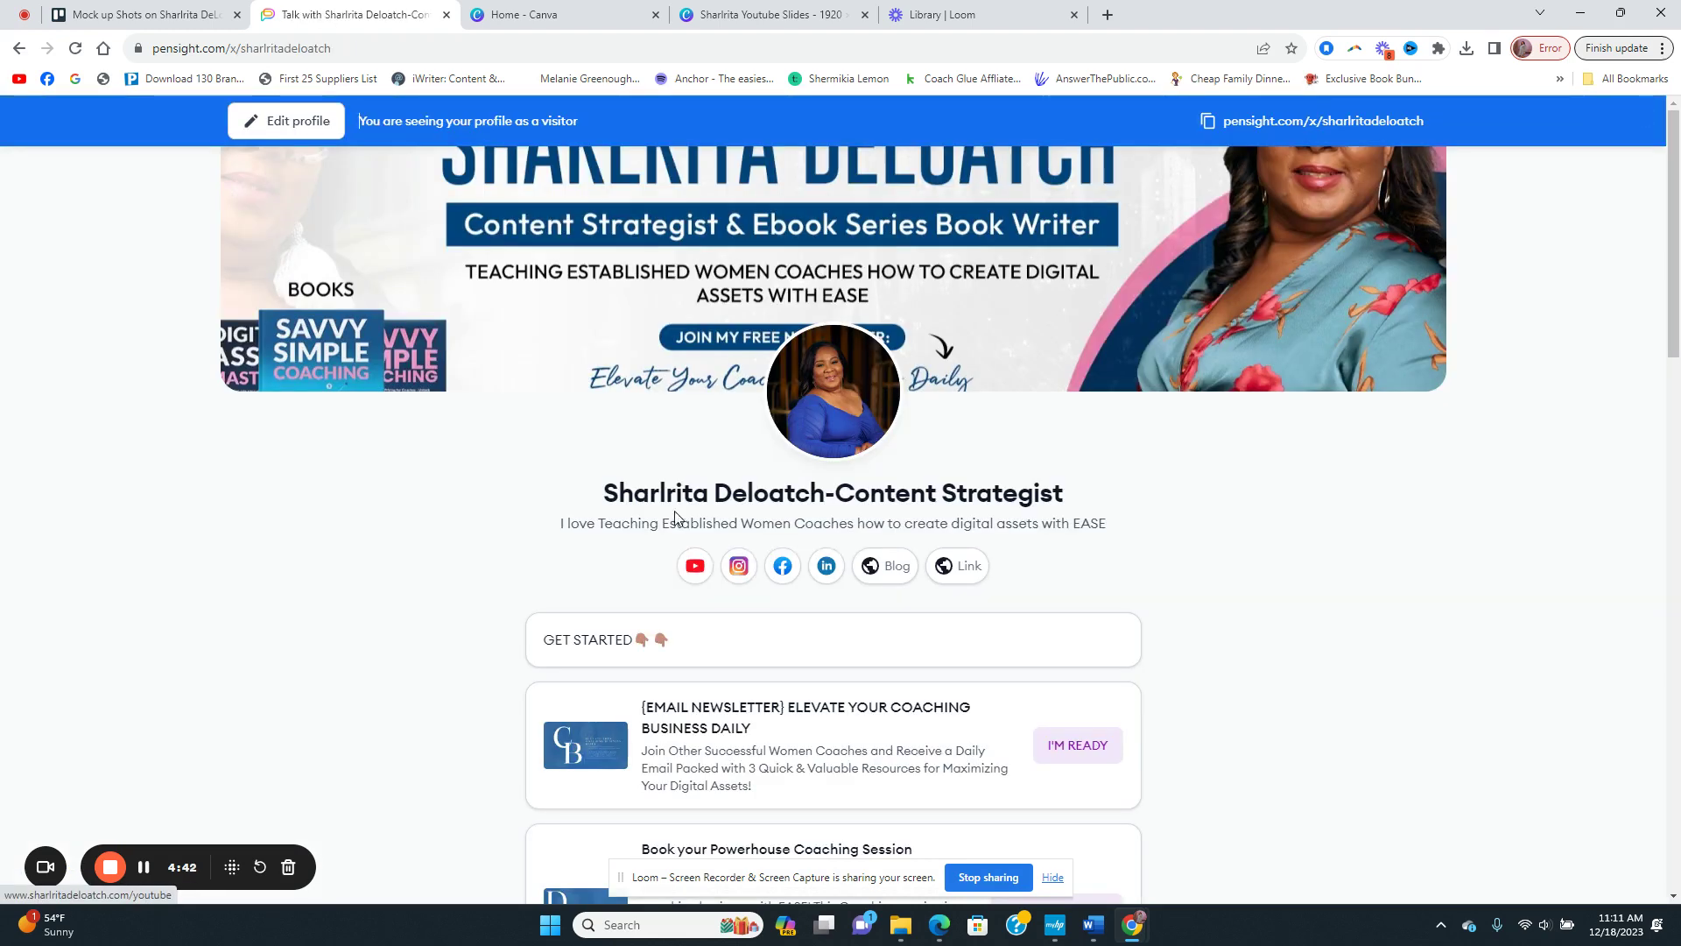
pyautogui.click(278, 132)
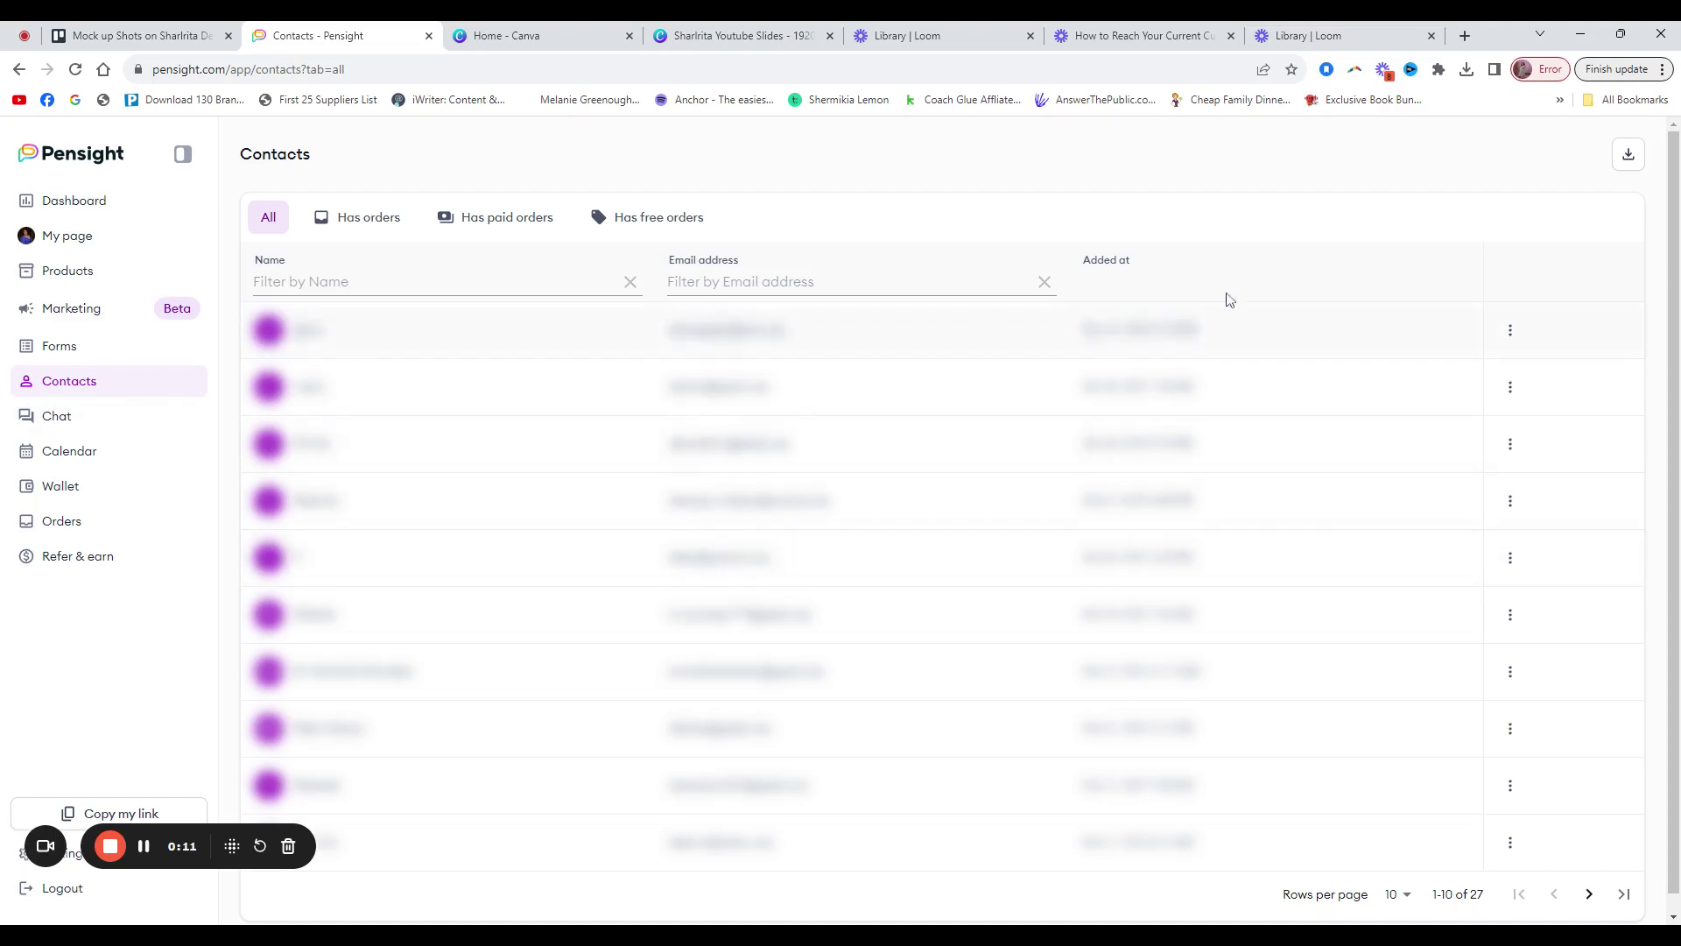
# Export the full contacts list to a file and open the list of marketing segments
pyautogui.click(1629, 155)
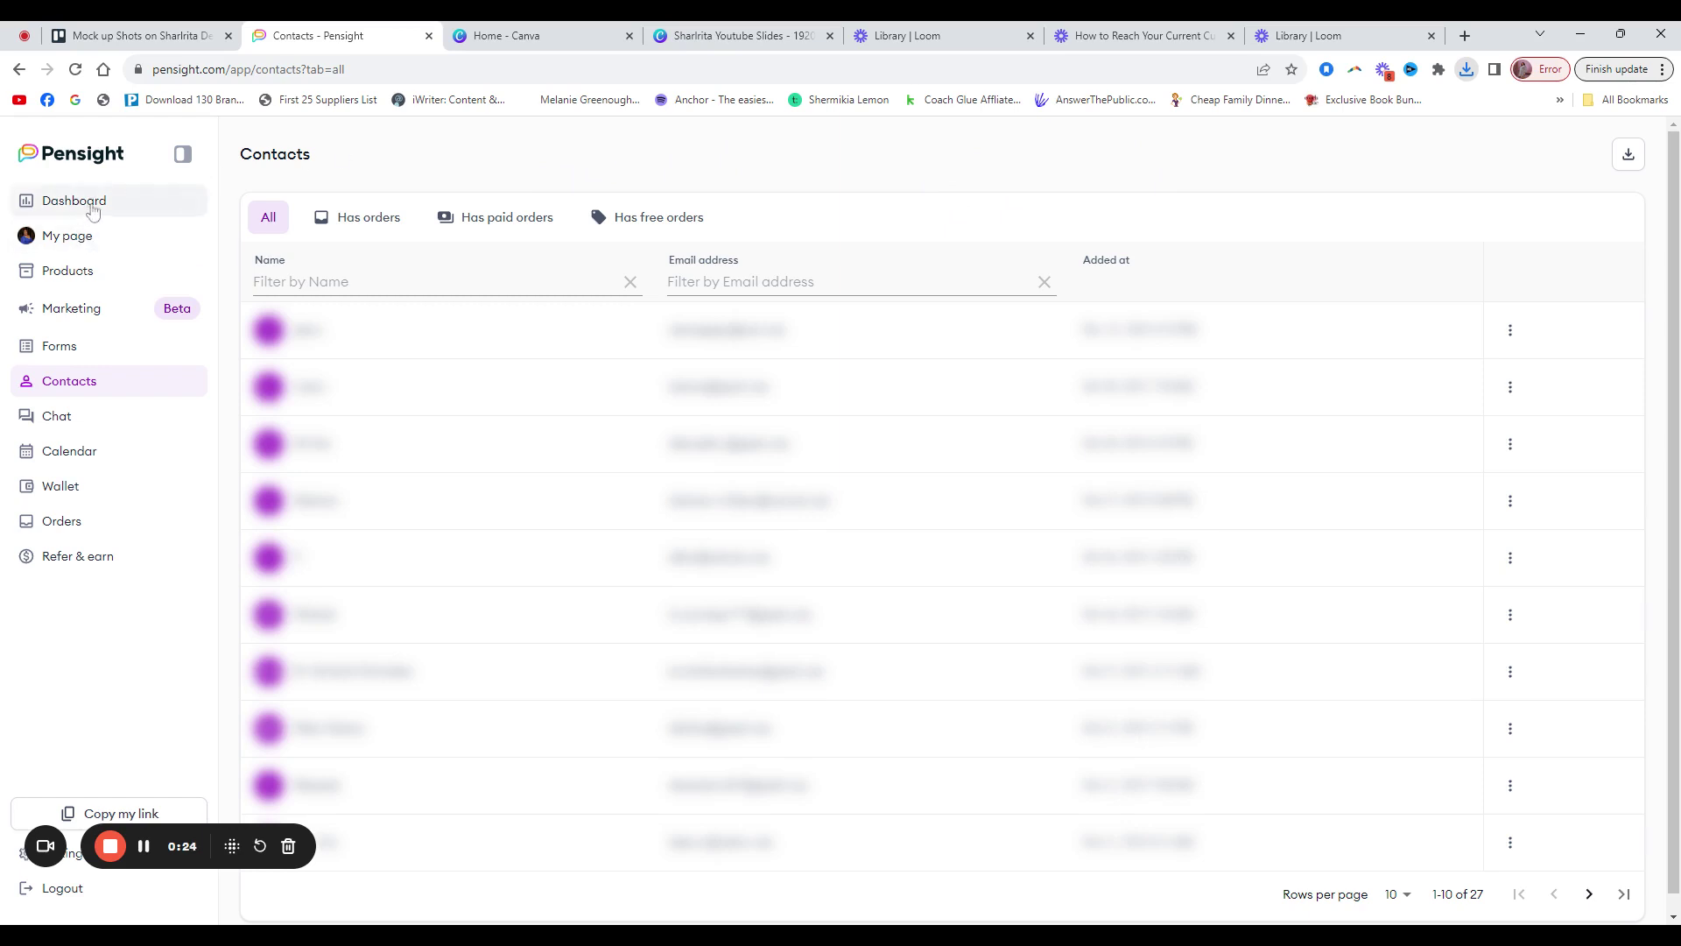
pyautogui.click(75, 312)
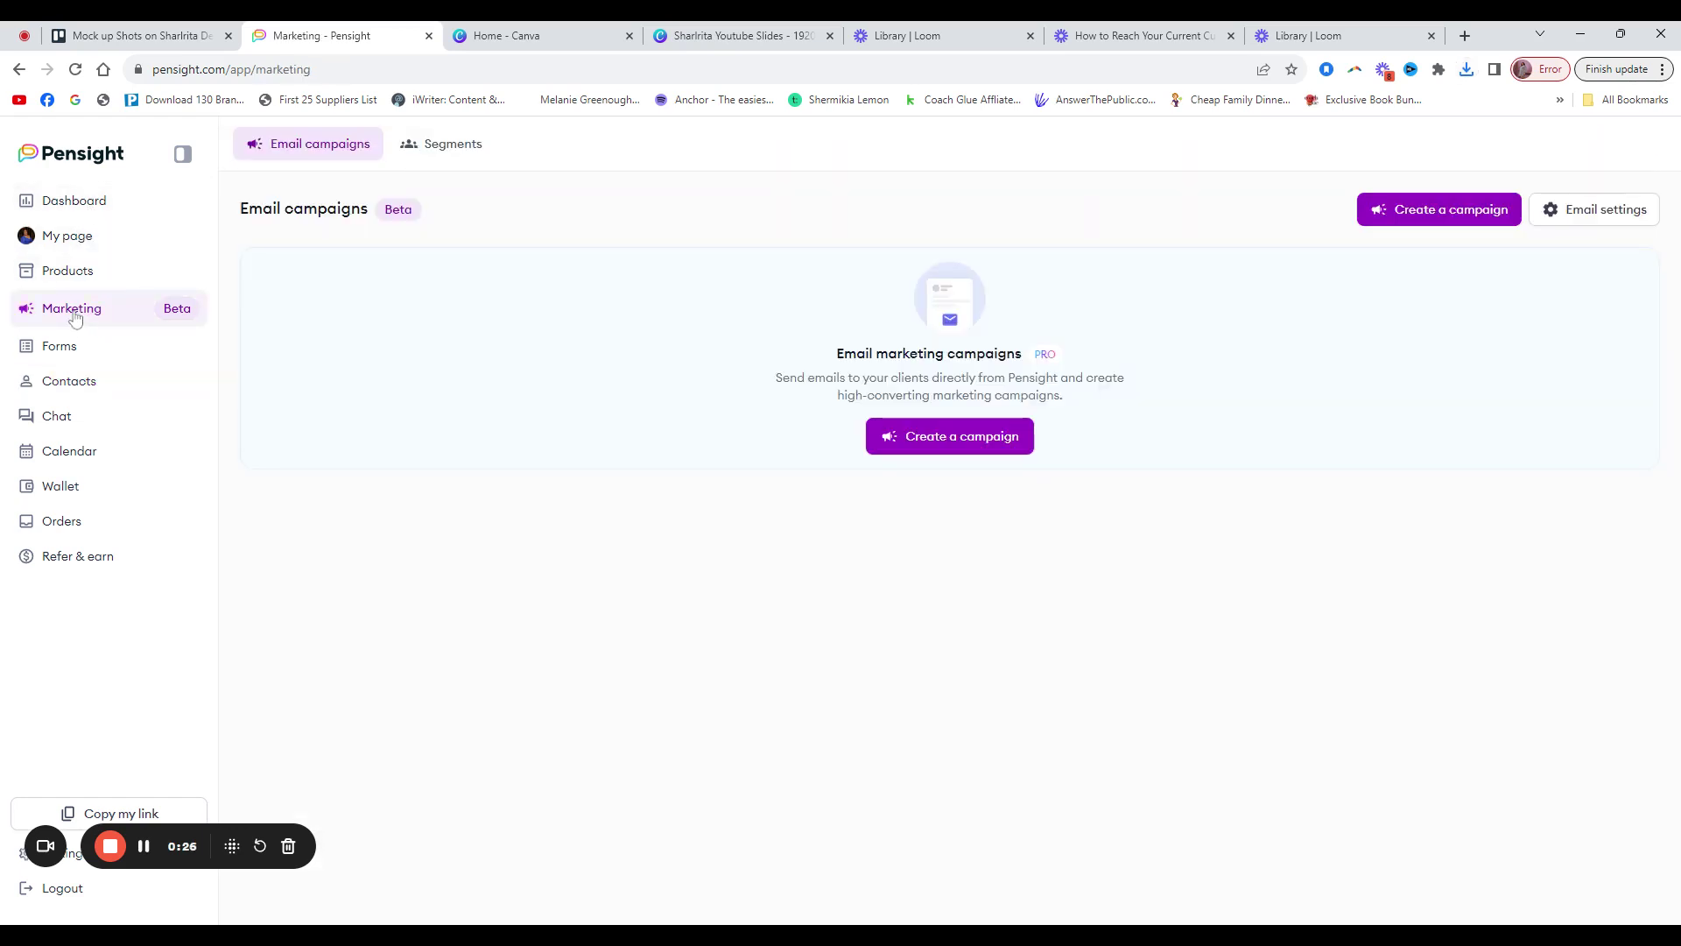
pyautogui.click(456, 150)
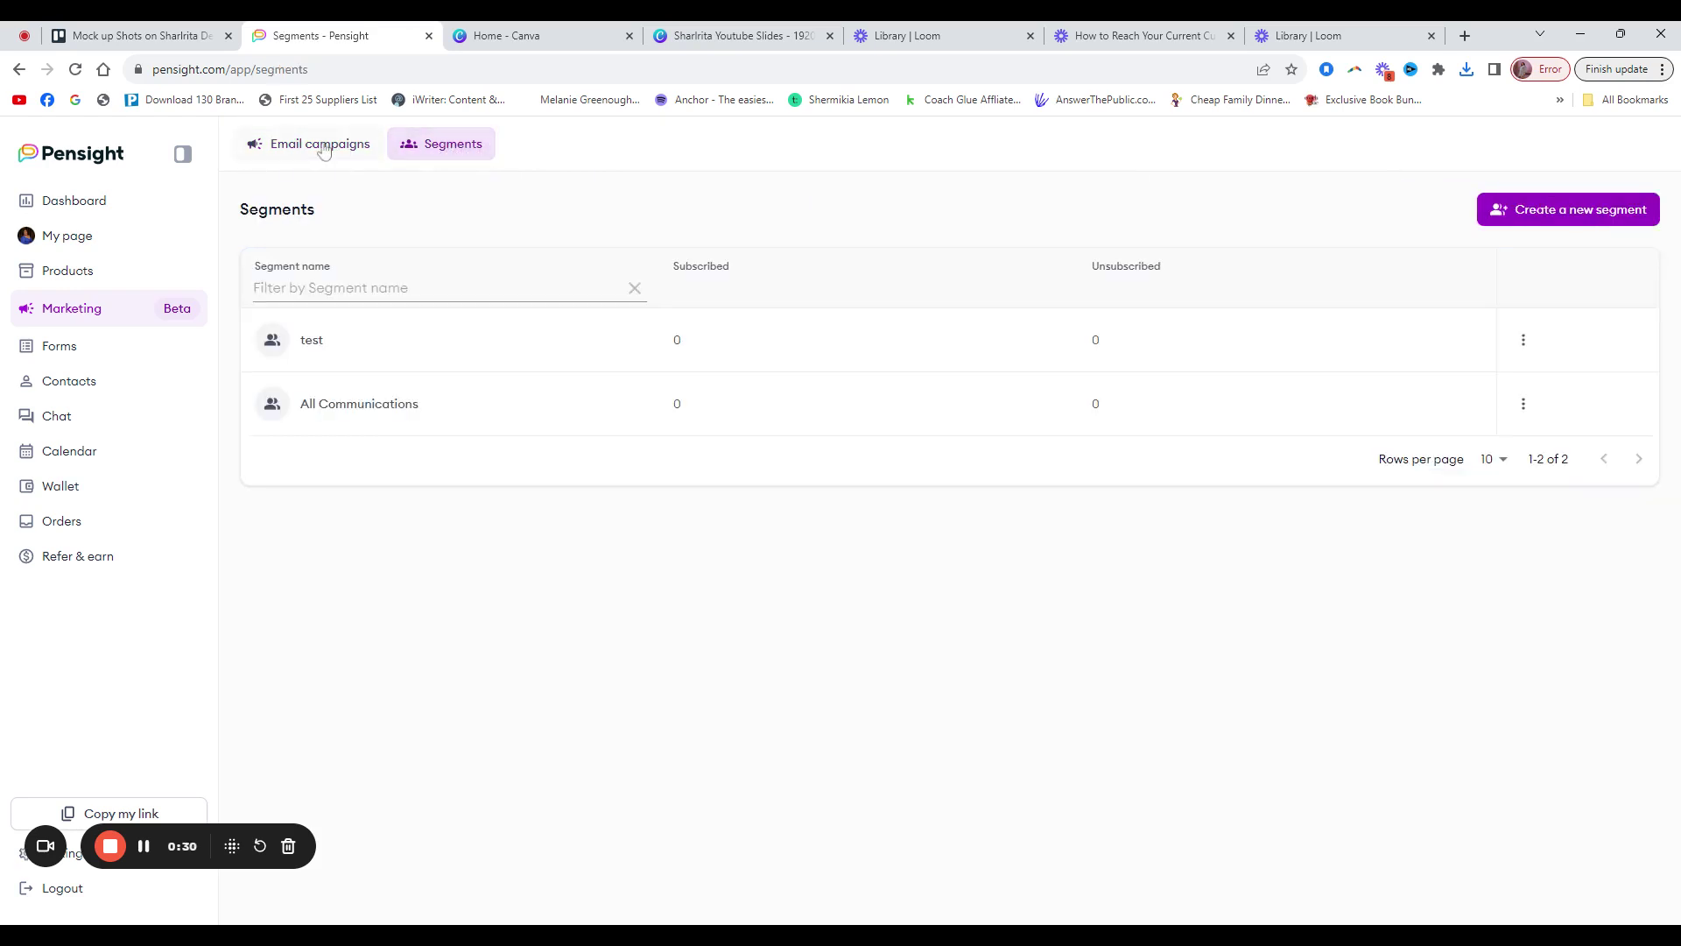
pyautogui.click(322, 150)
pyautogui.click(461, 151)
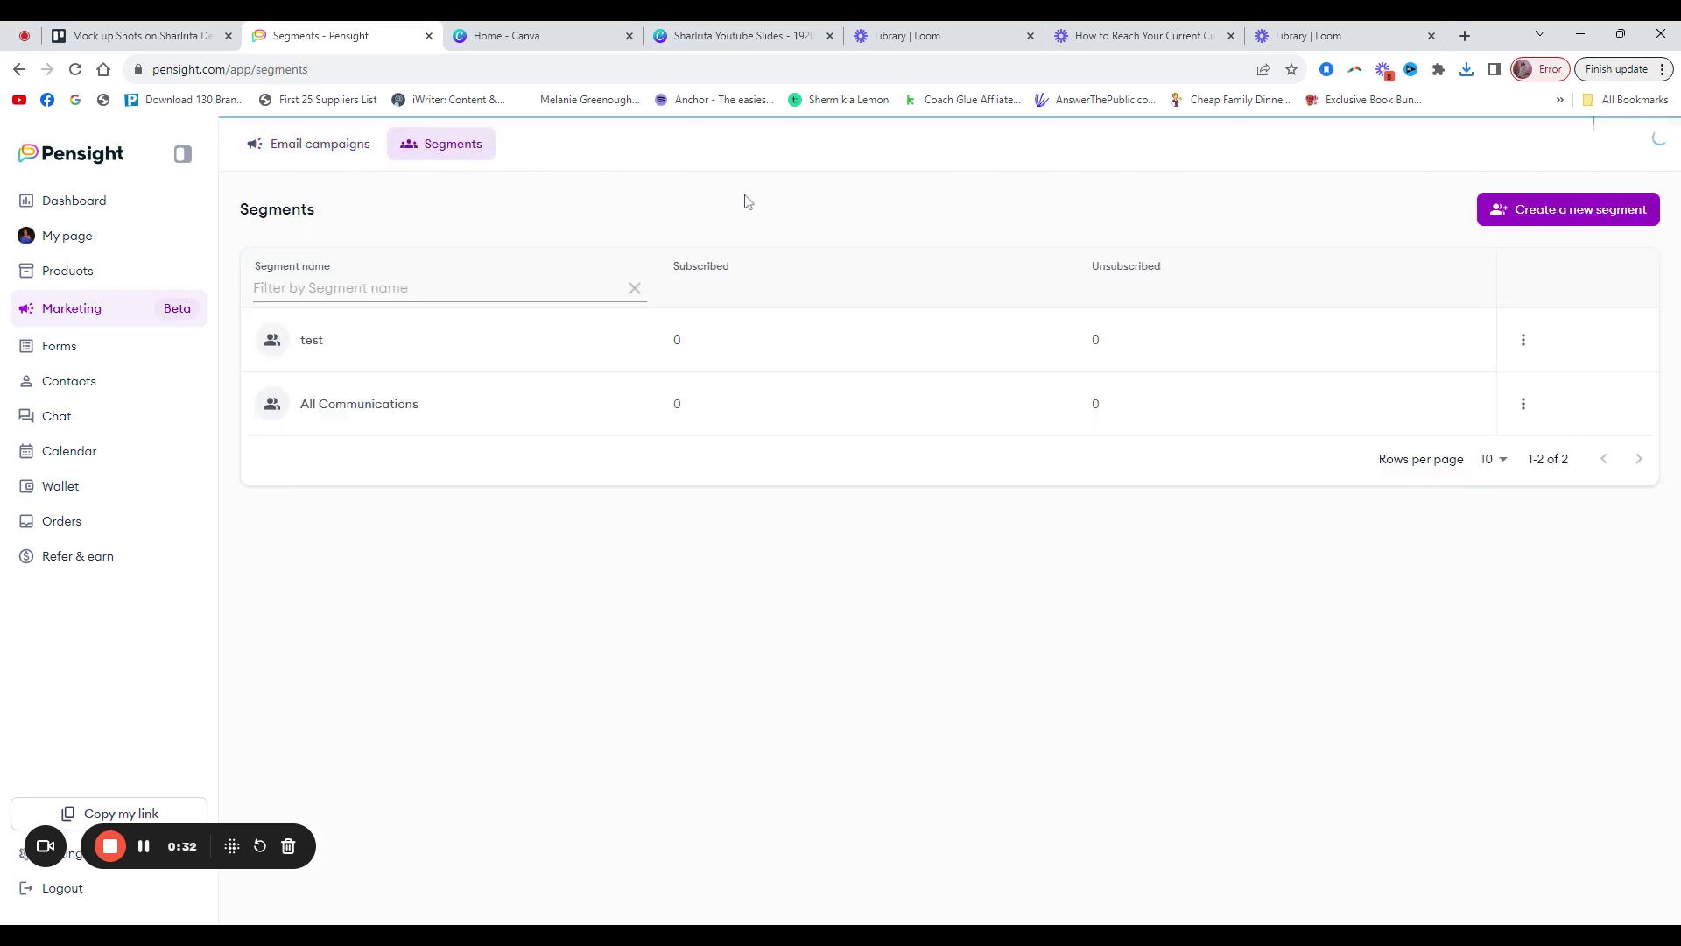
# Create a new contact segment named Current Subscribers
pyautogui.click(1611, 210)
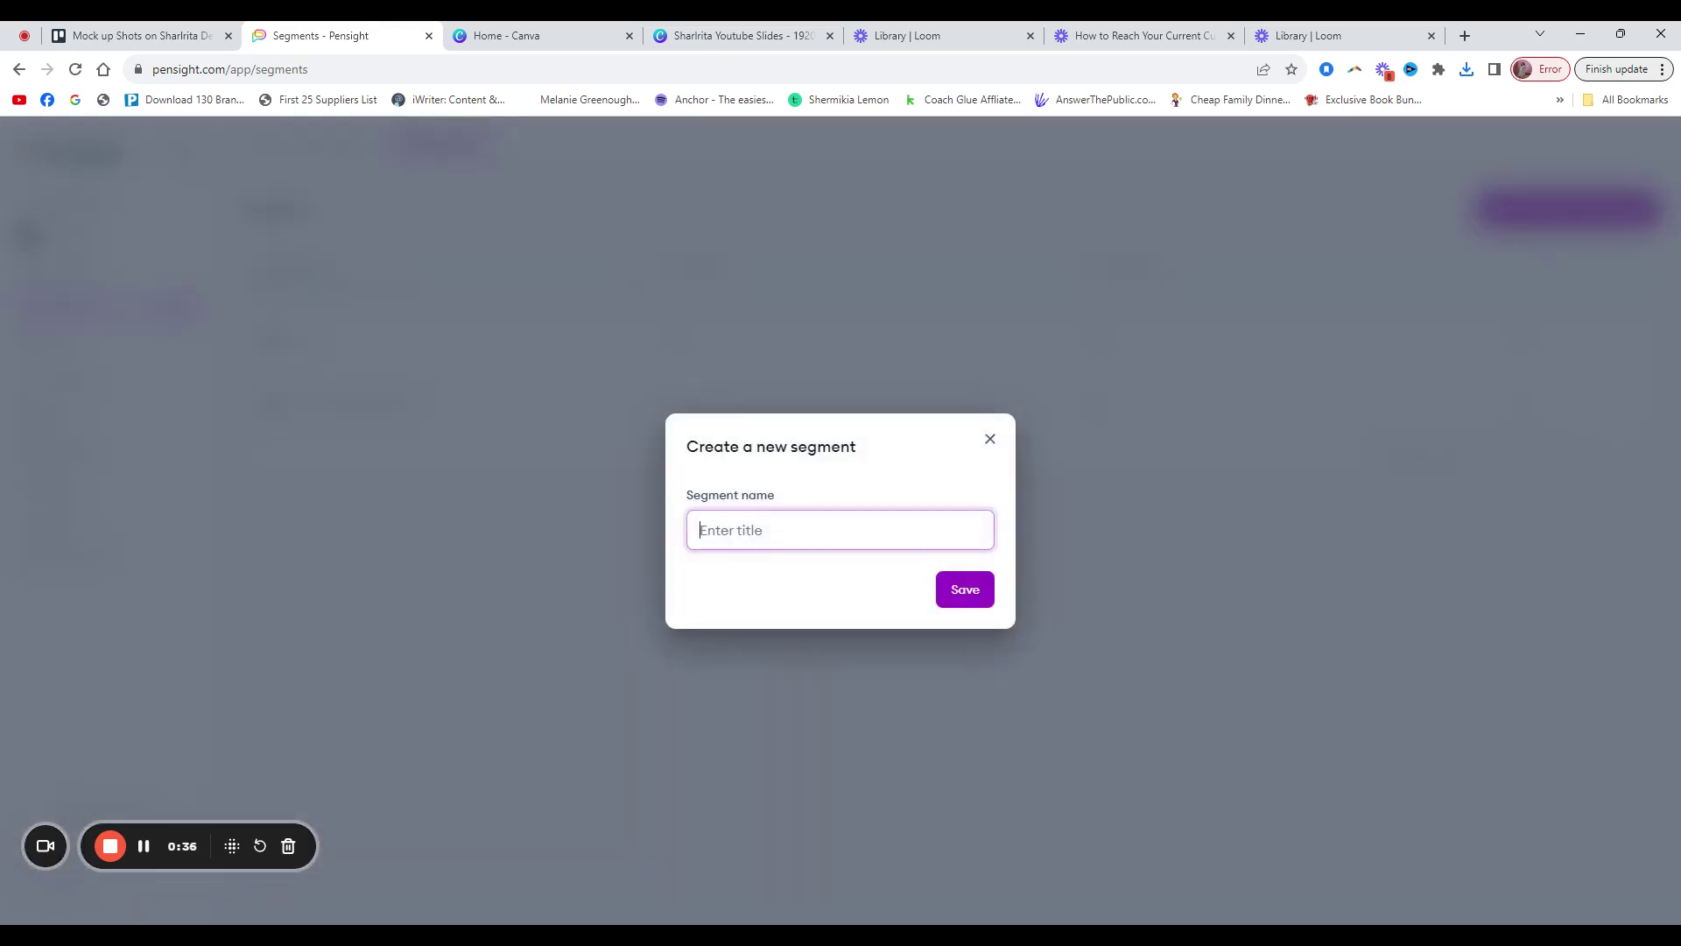
pyautogui.write('Current clients')
pyautogui.press('BackSpace')
pyautogui.press('BackSpace')
pyautogui.press('BackSpace')
pyautogui.press('BackSpace')
pyautogui.press('BackSpace')
pyautogui.press('BackSpace')
pyautogui.press('BackSpace')
pyautogui.write('Subscribers')
pyautogui.click(963, 588)
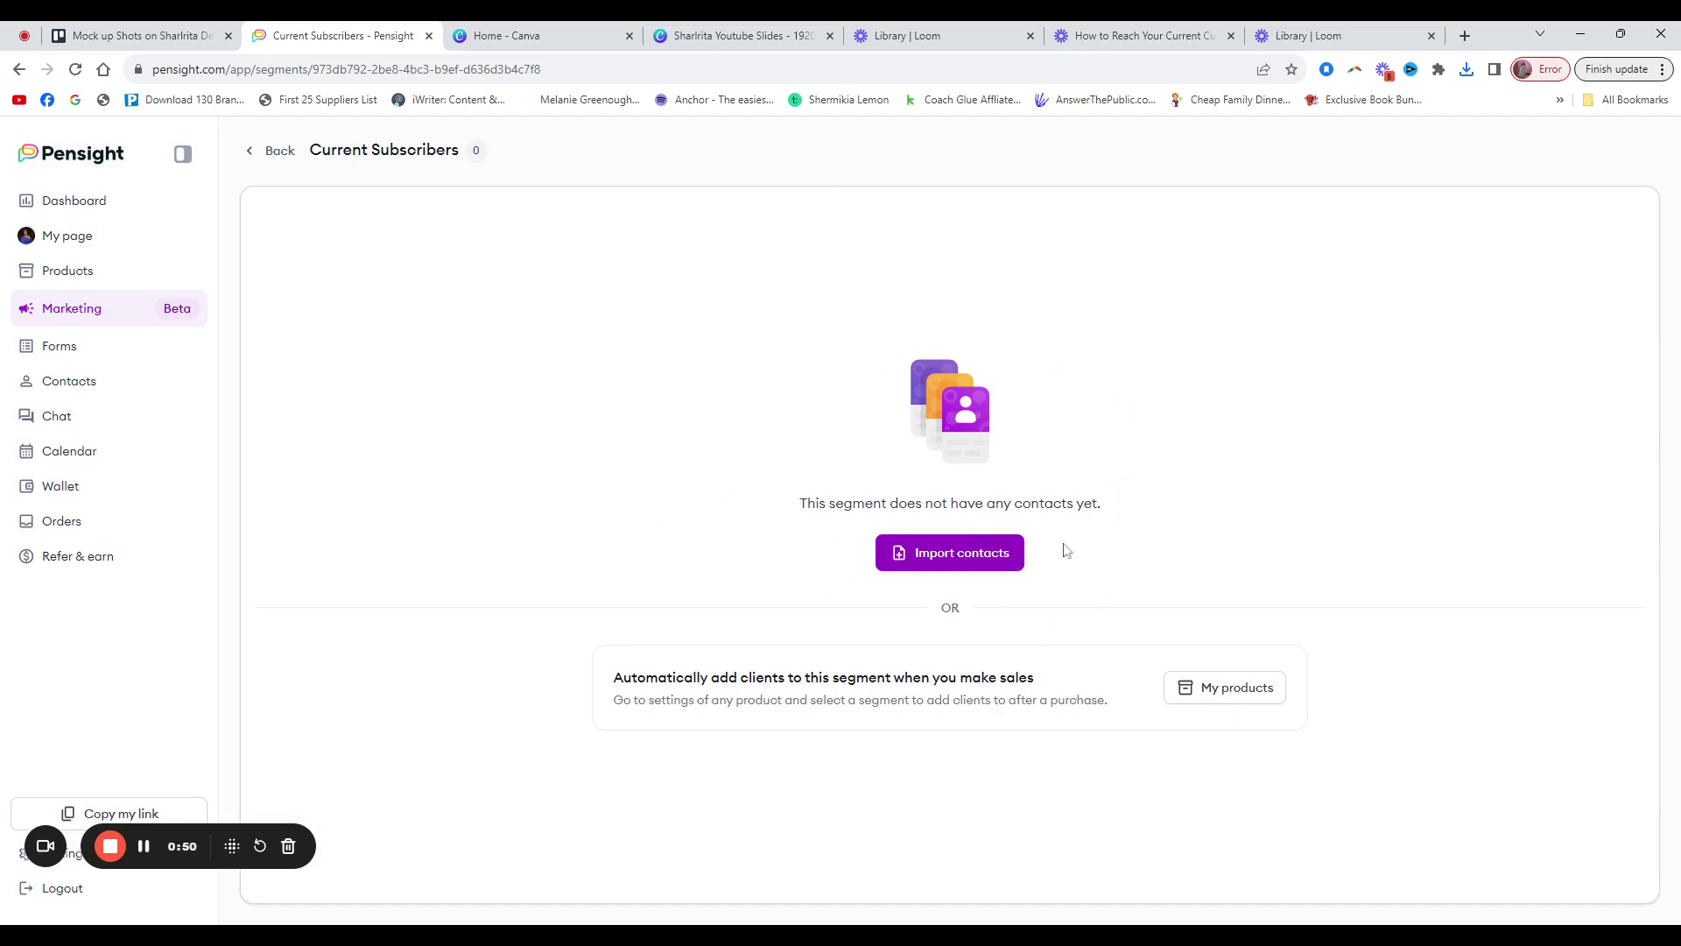
# Import the contacts from pensight-contacts (2).csv into the Current Subscribers segment, giving Pensight as the list's source
pyautogui.click(947, 564)
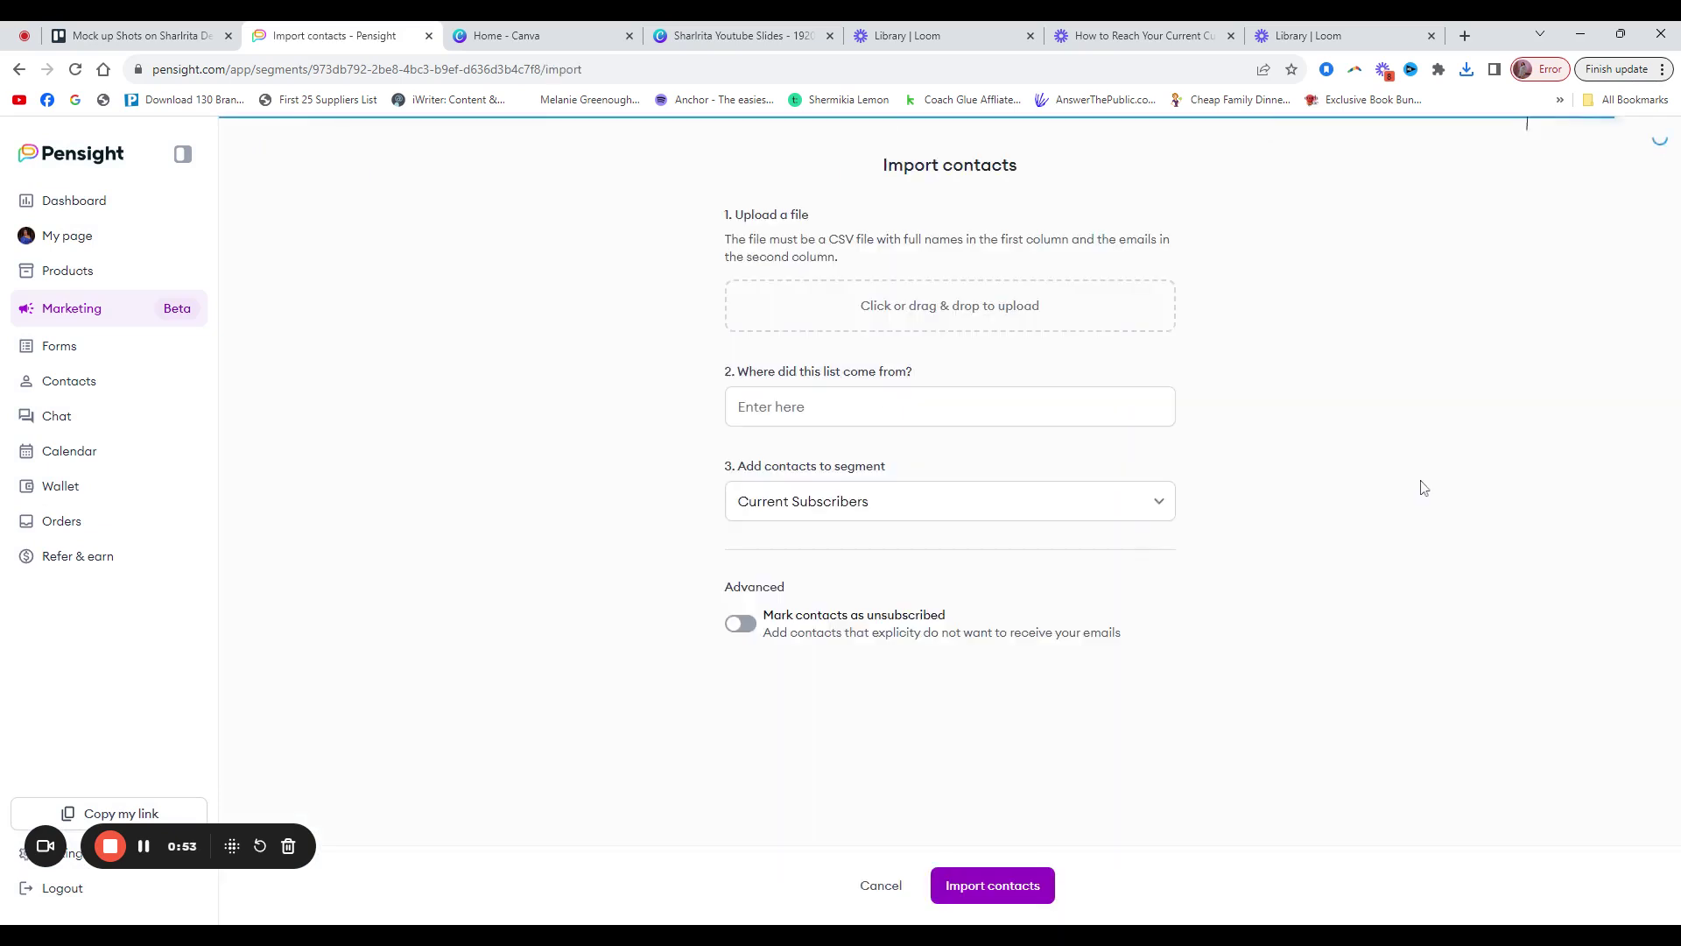
pyautogui.click(969, 312)
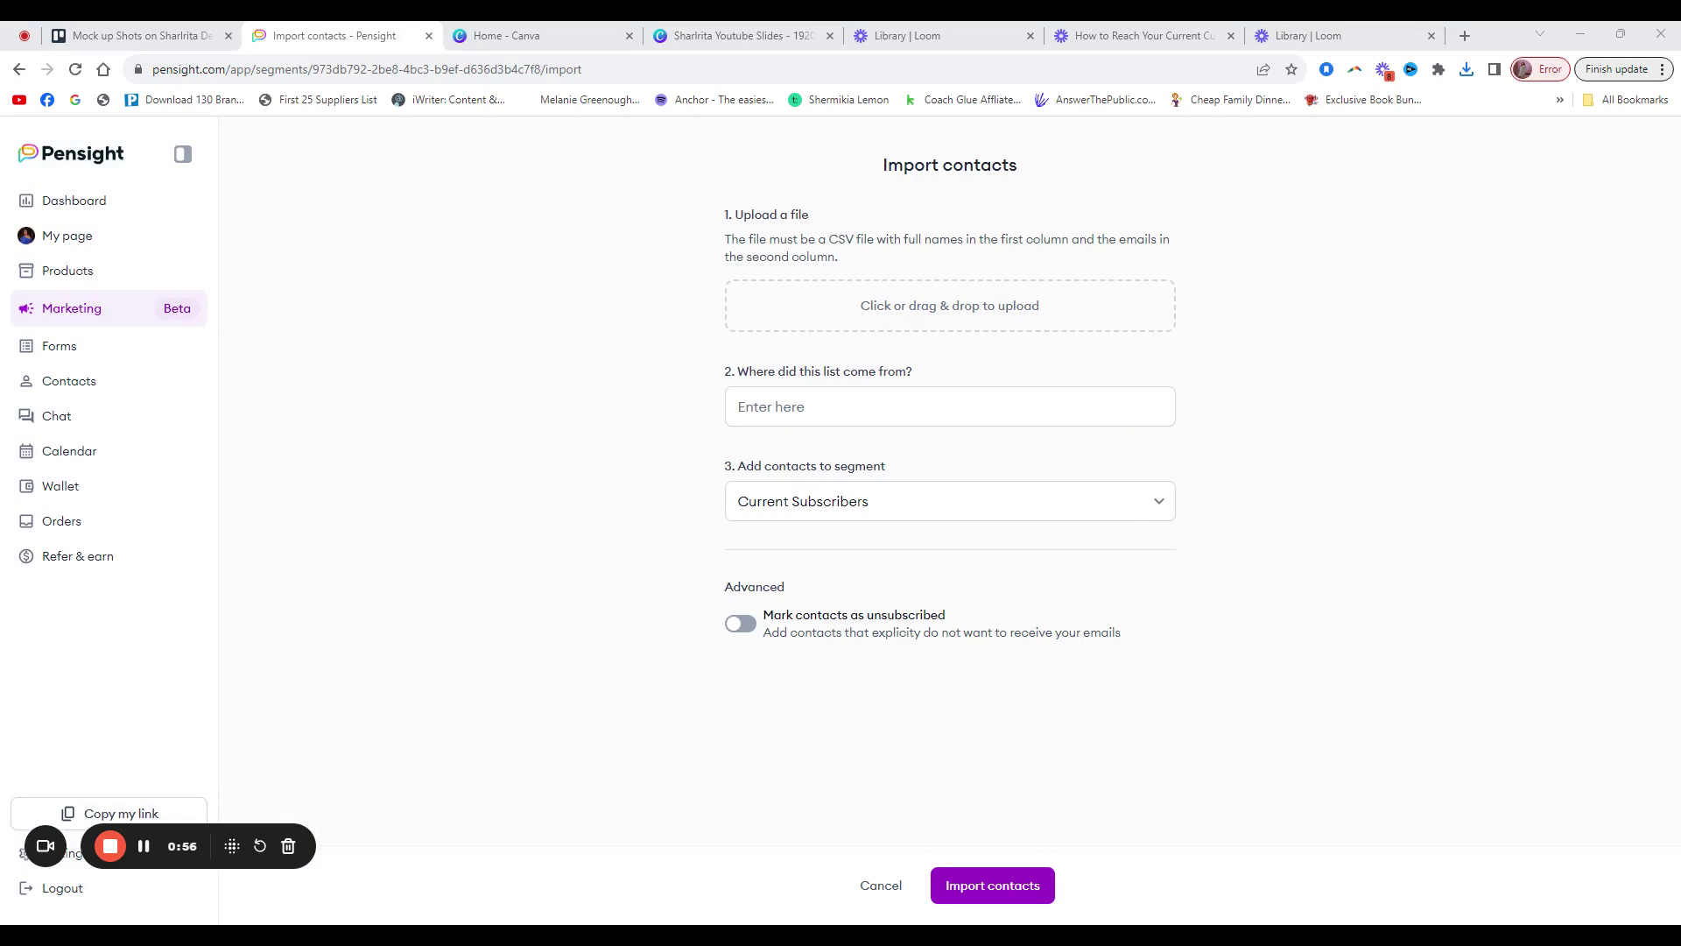
pyautogui.press('Return')
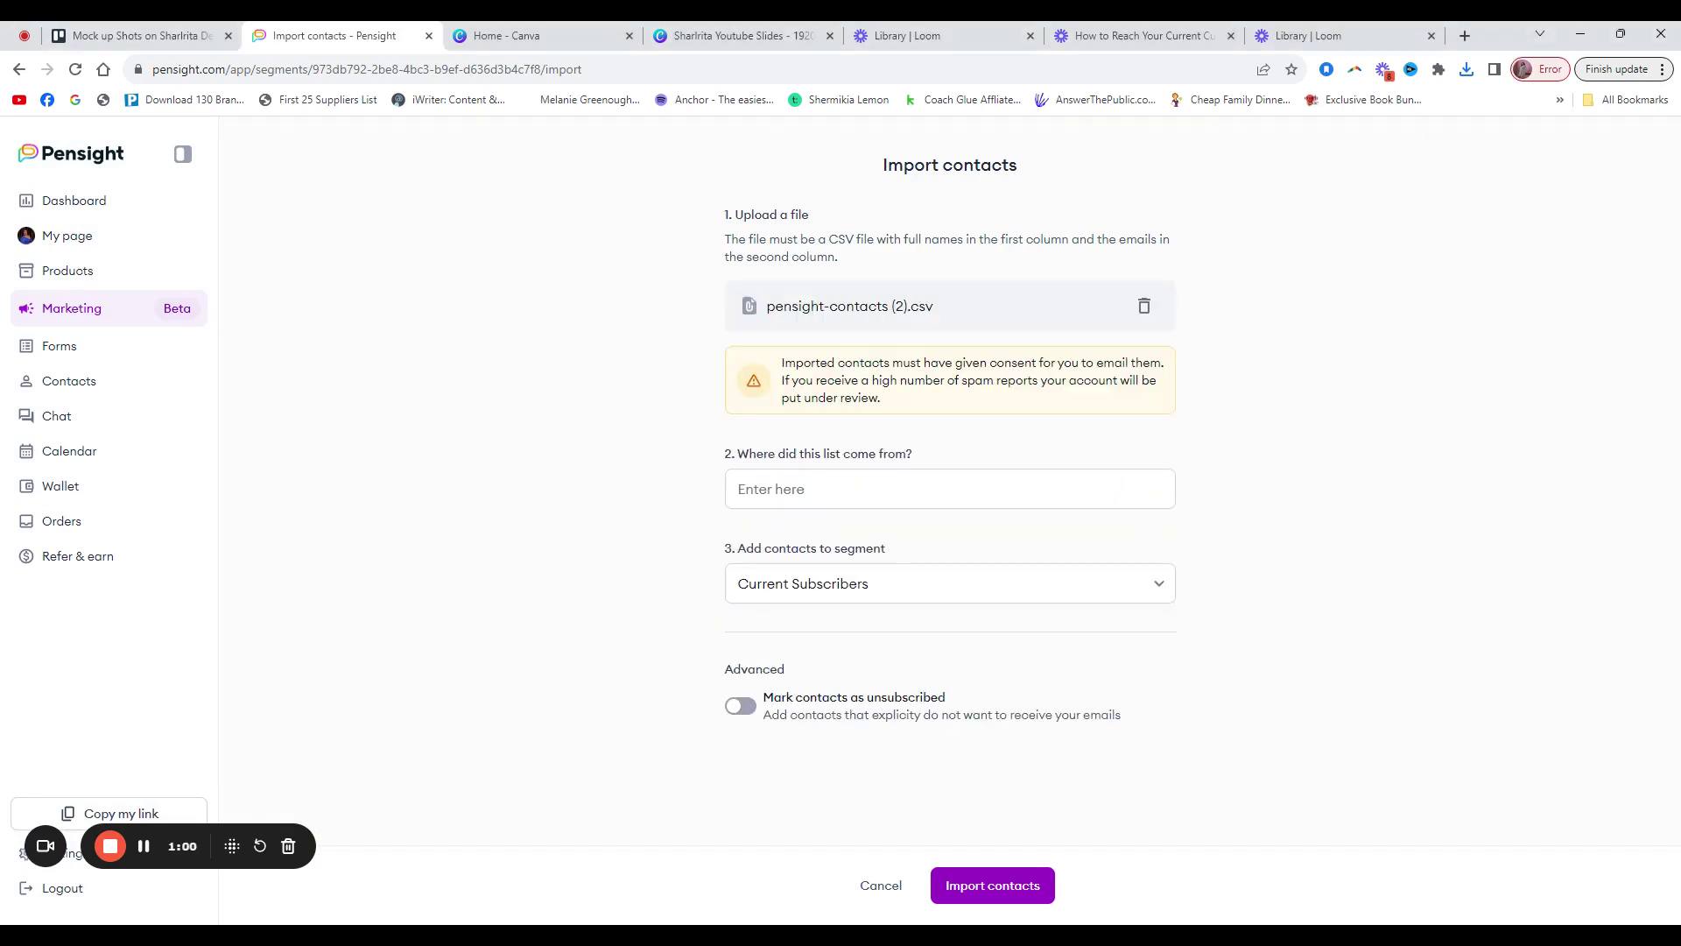
pyautogui.click(784, 488)
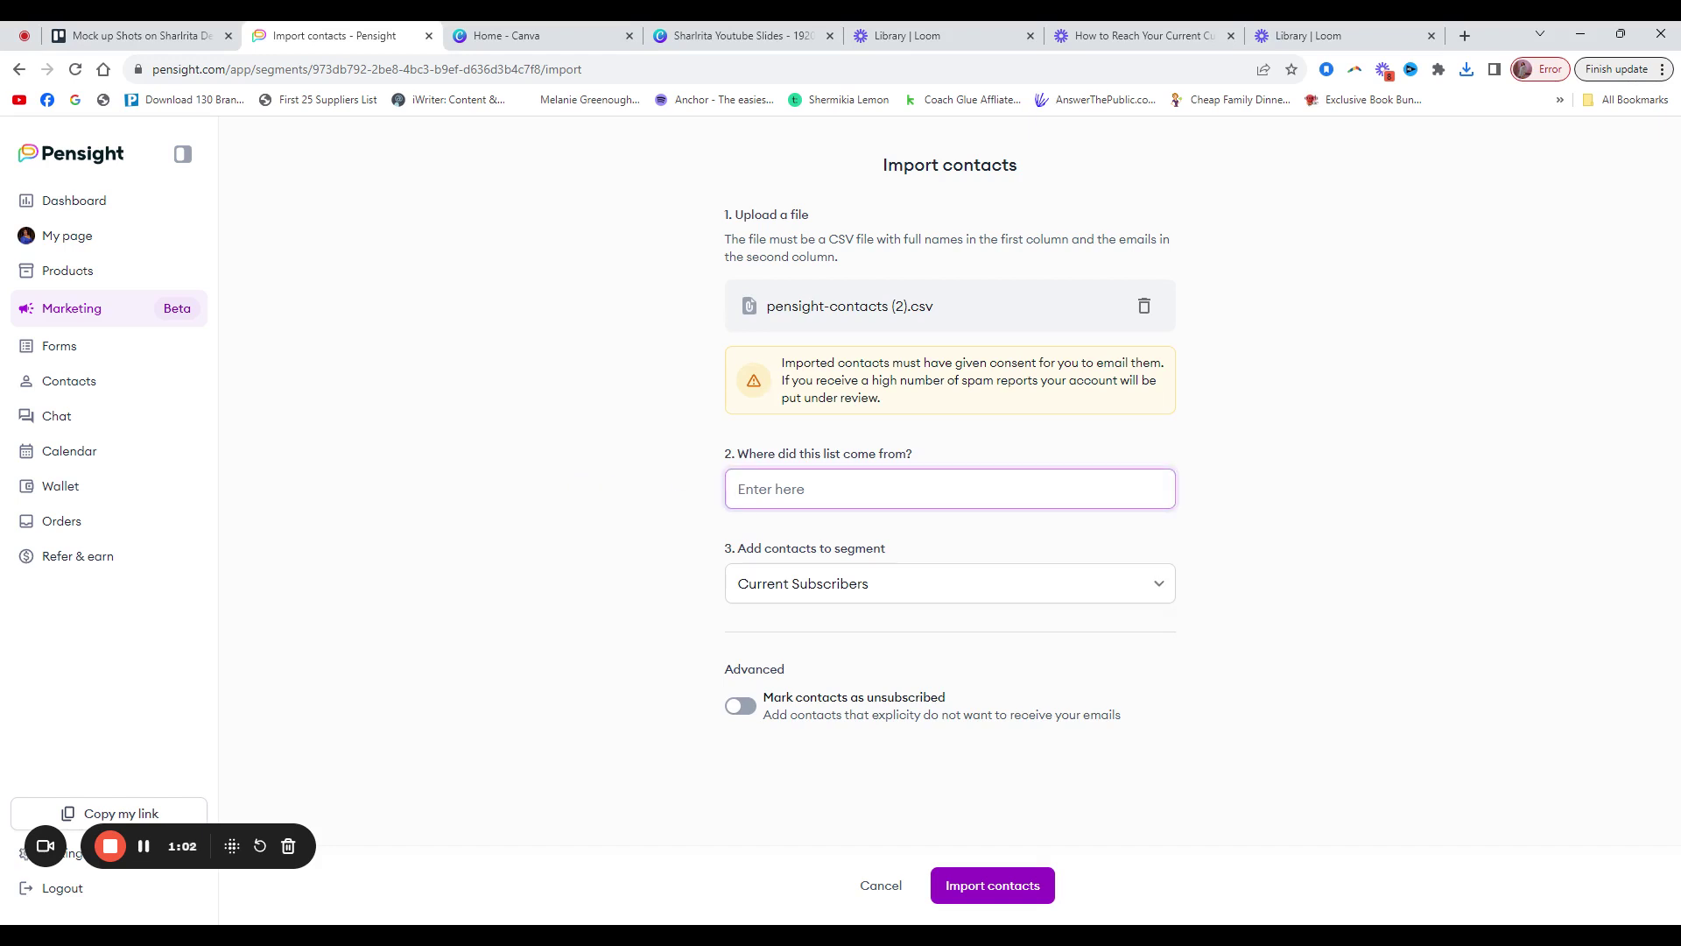
pyautogui.write('Pensight')
pyautogui.click(1023, 897)
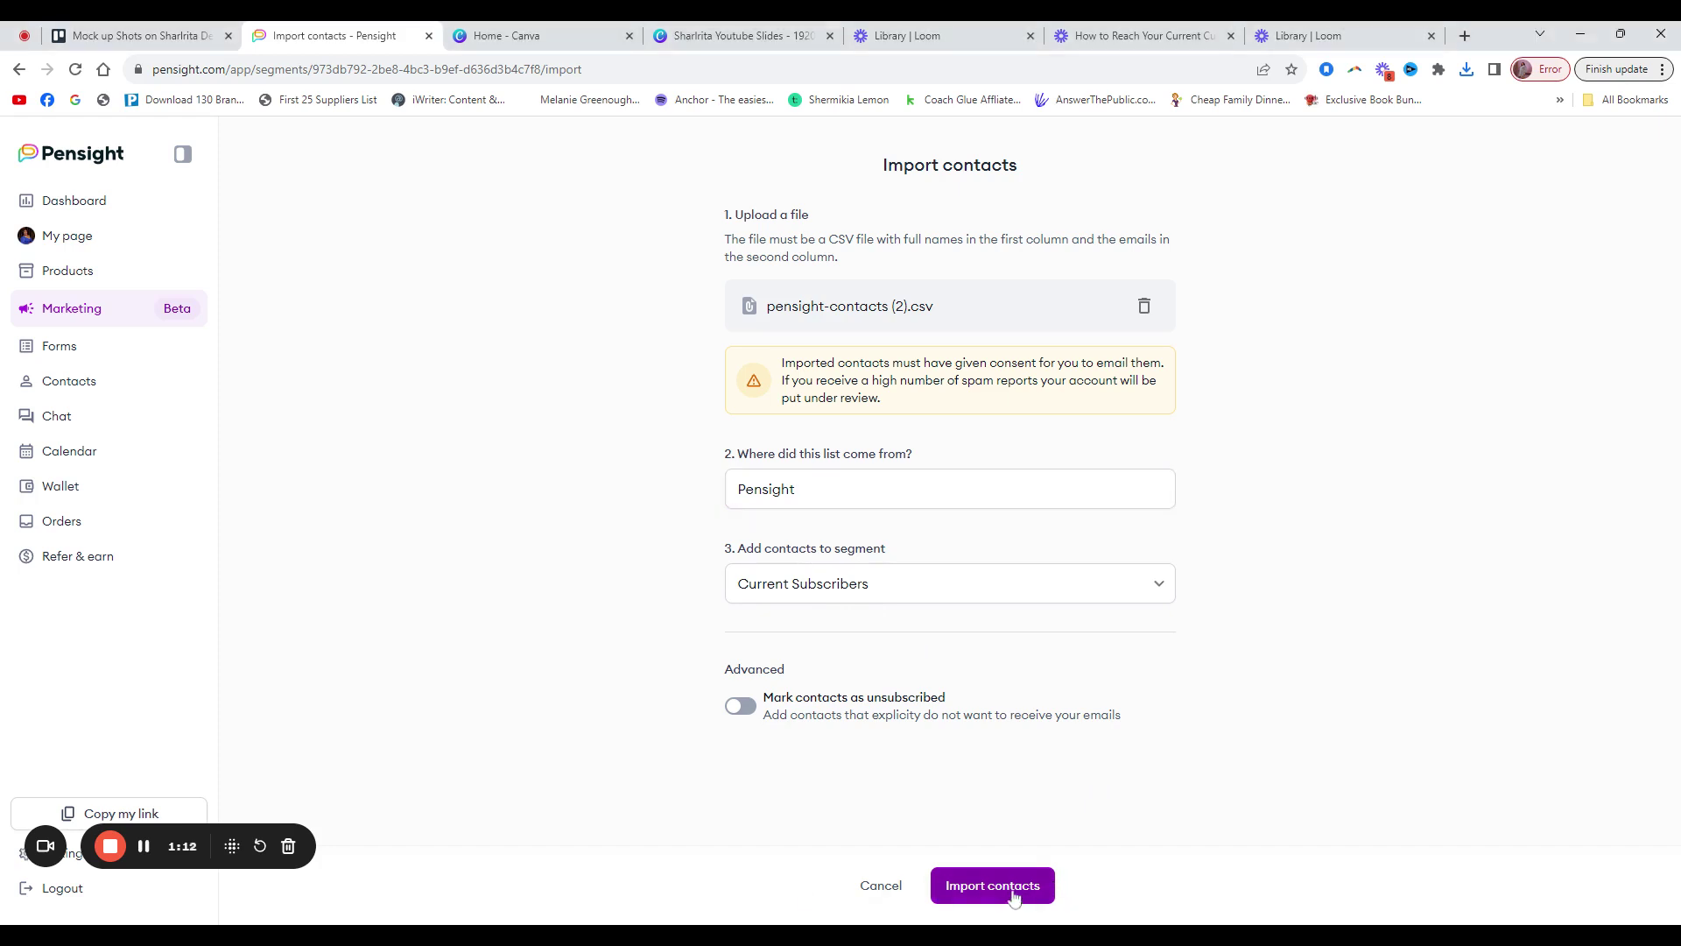
pyautogui.click(820, 581)
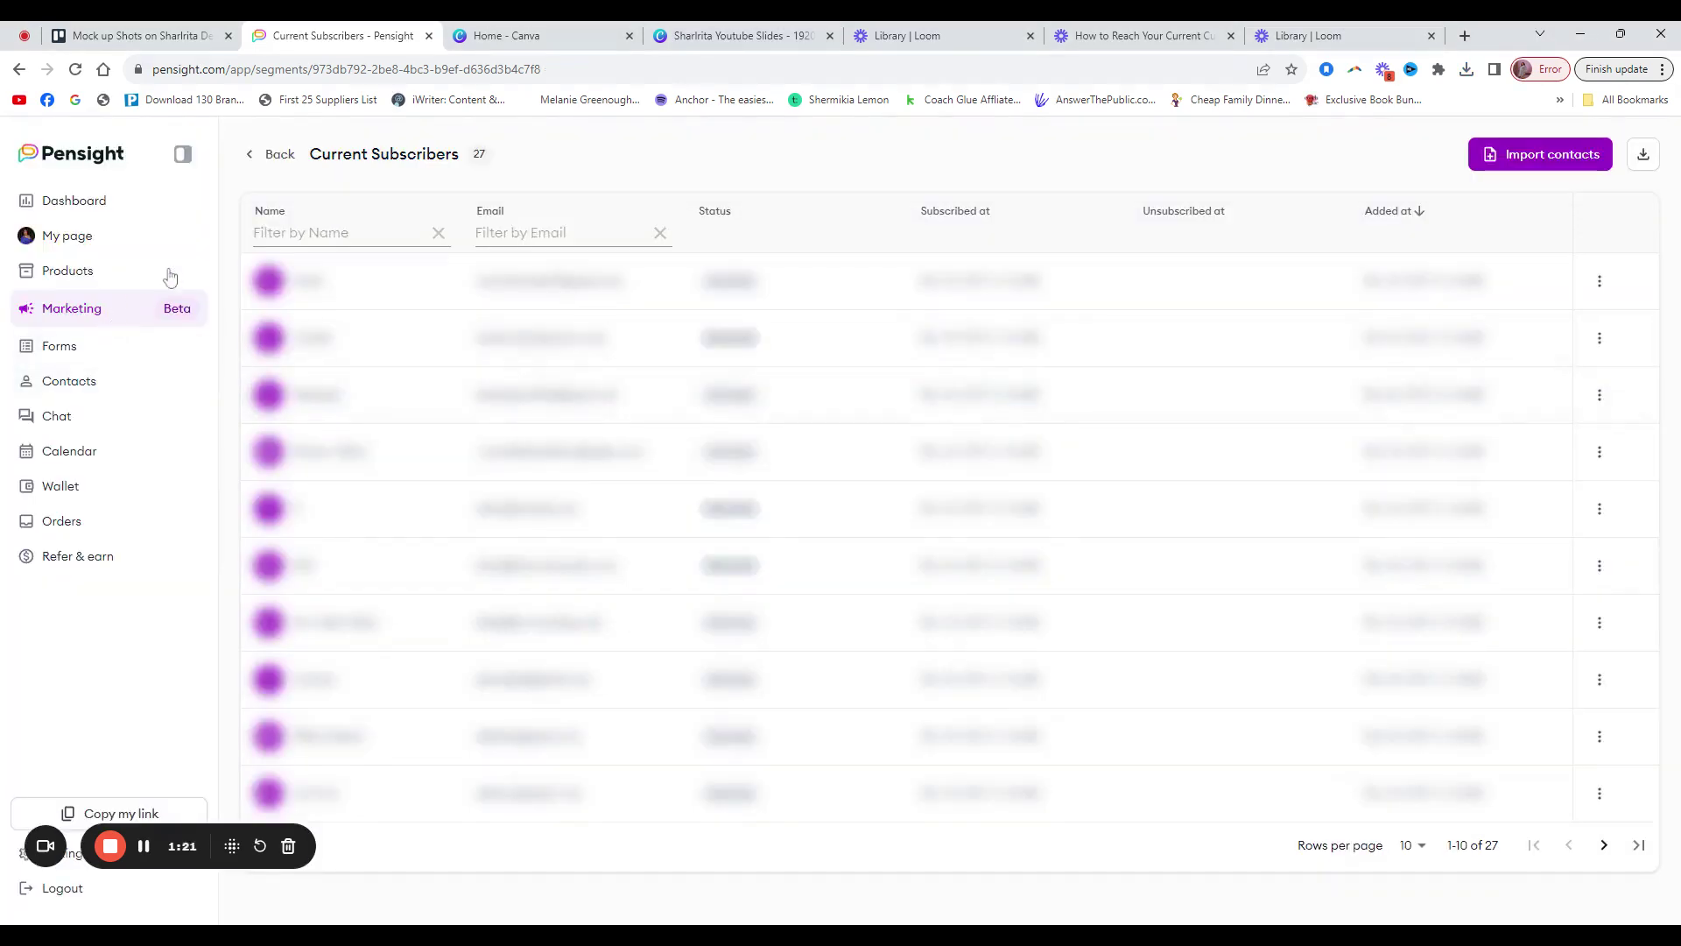
# Start a new email campaign with the subject "From" plus the sender's first name, and the preheader "Open up!"
pyautogui.click(272, 156)
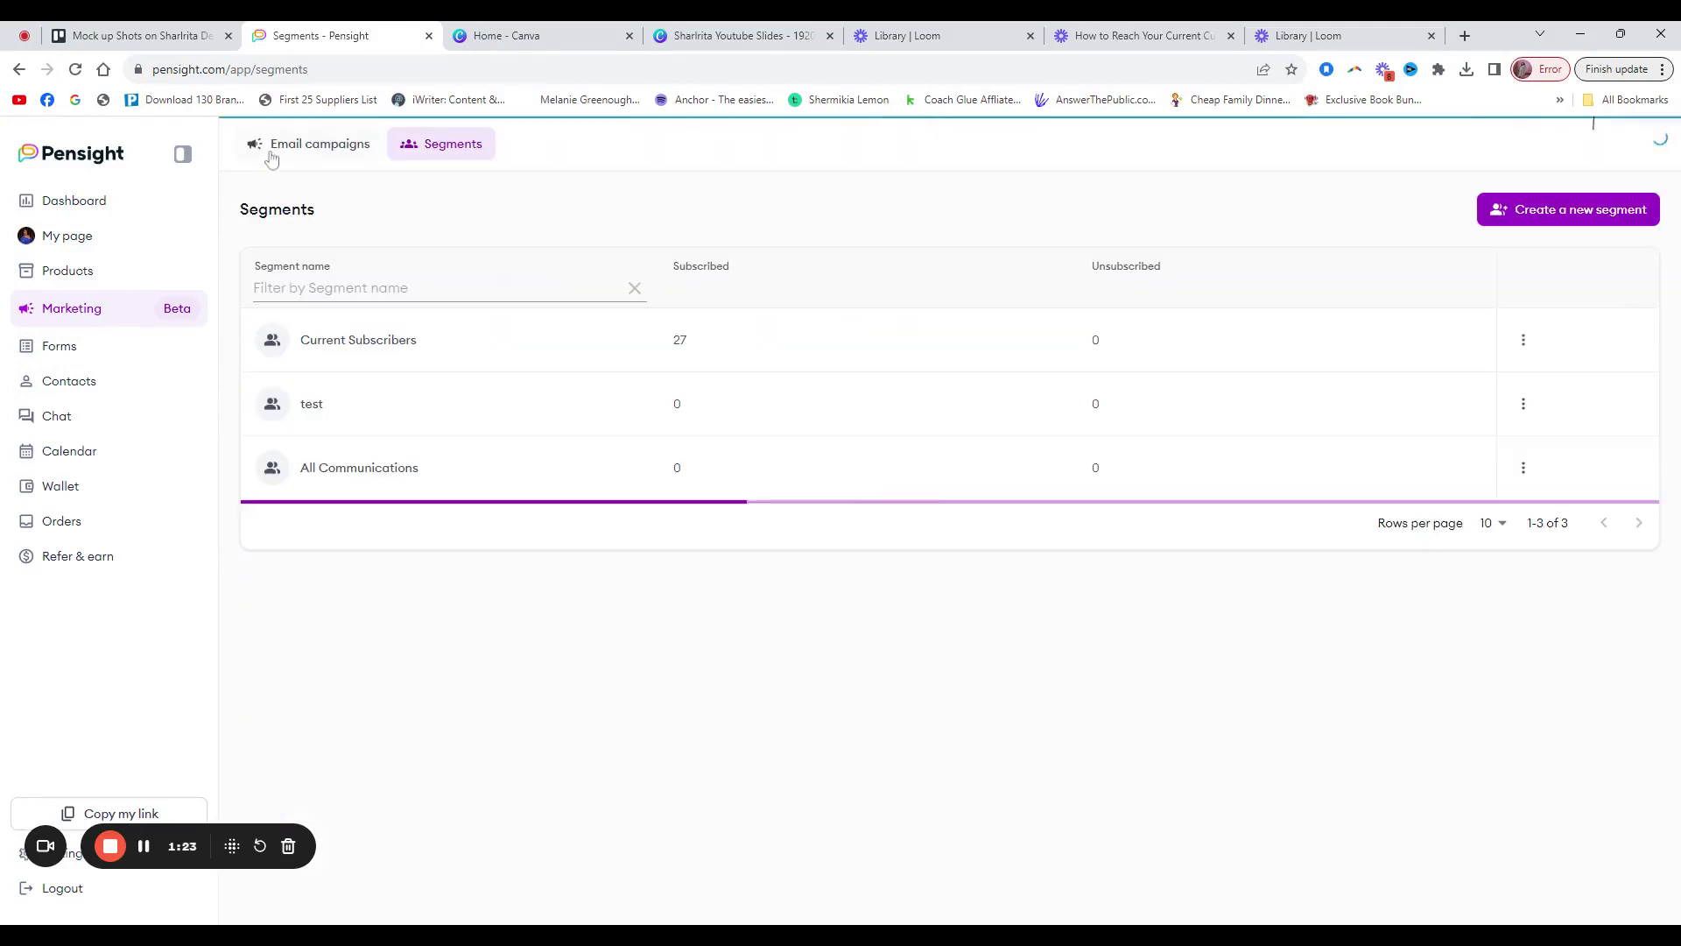
pyautogui.click(338, 156)
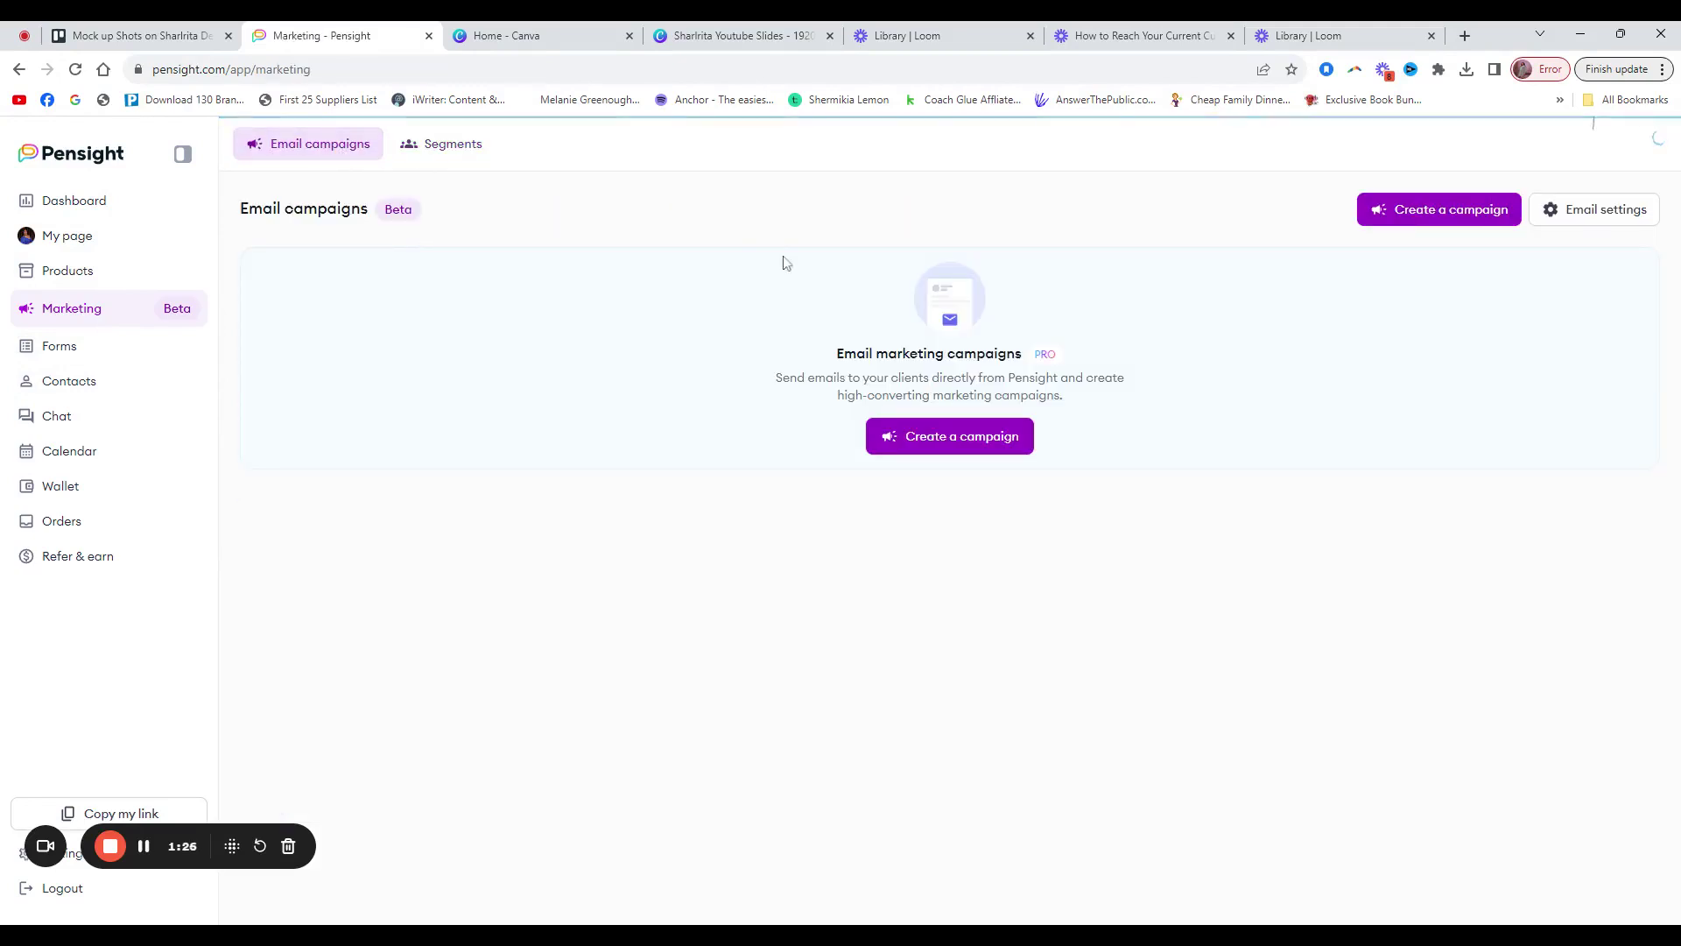
pyautogui.click(956, 442)
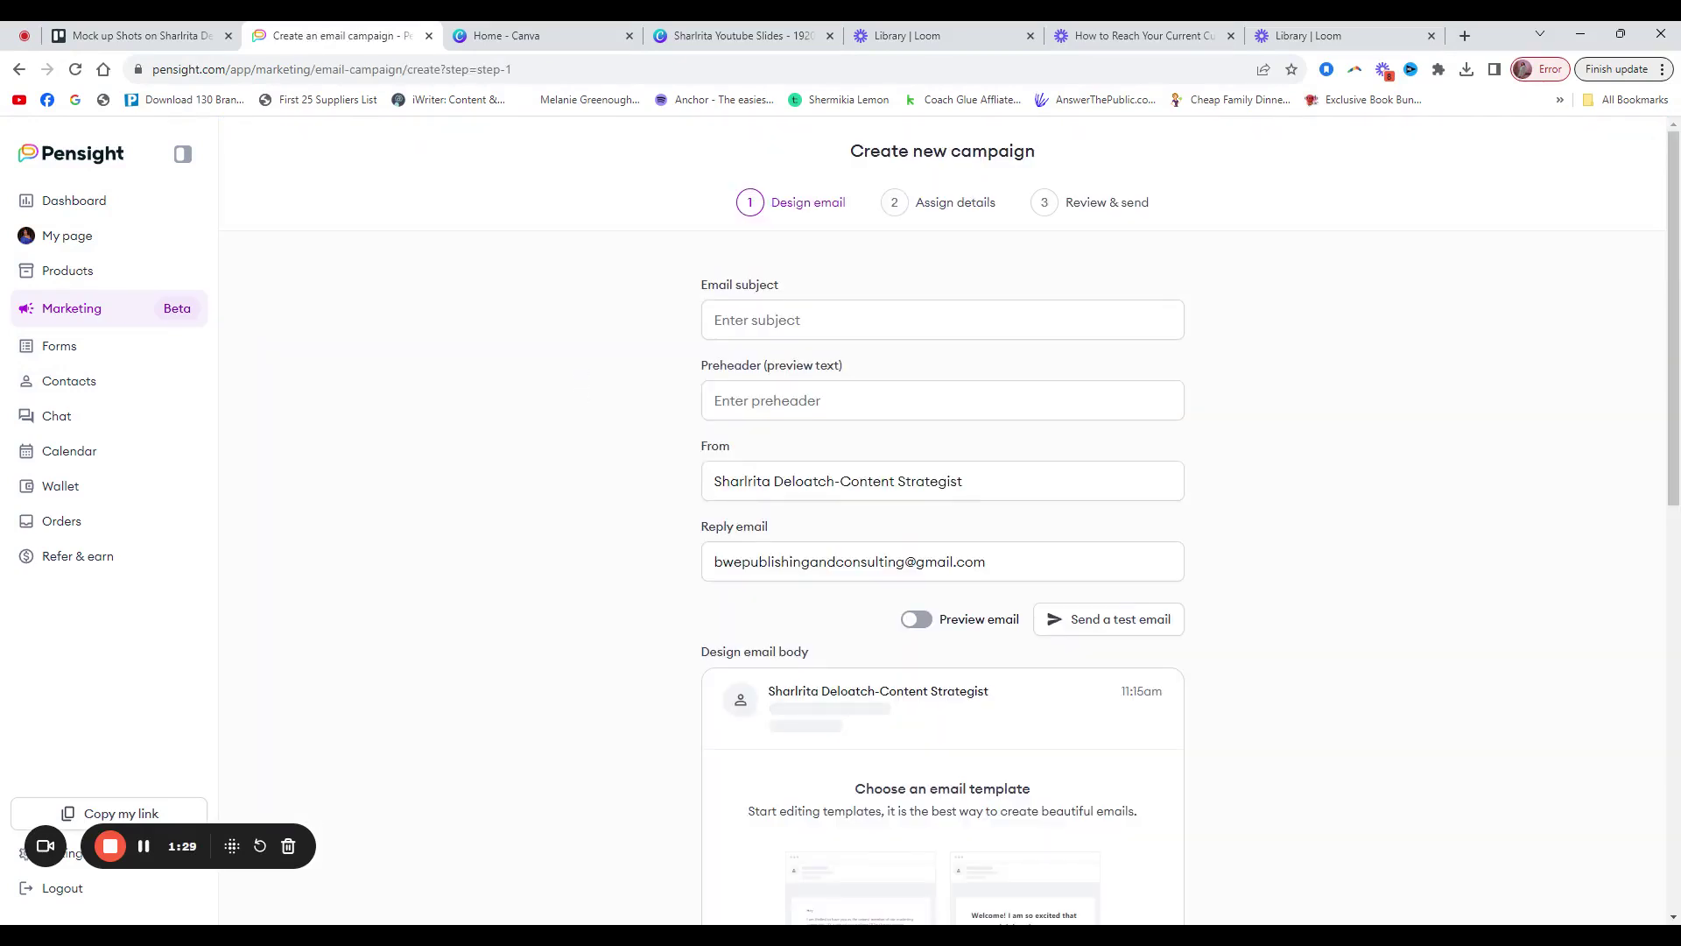
pyautogui.click(942, 319)
pyautogui.write('Fro')
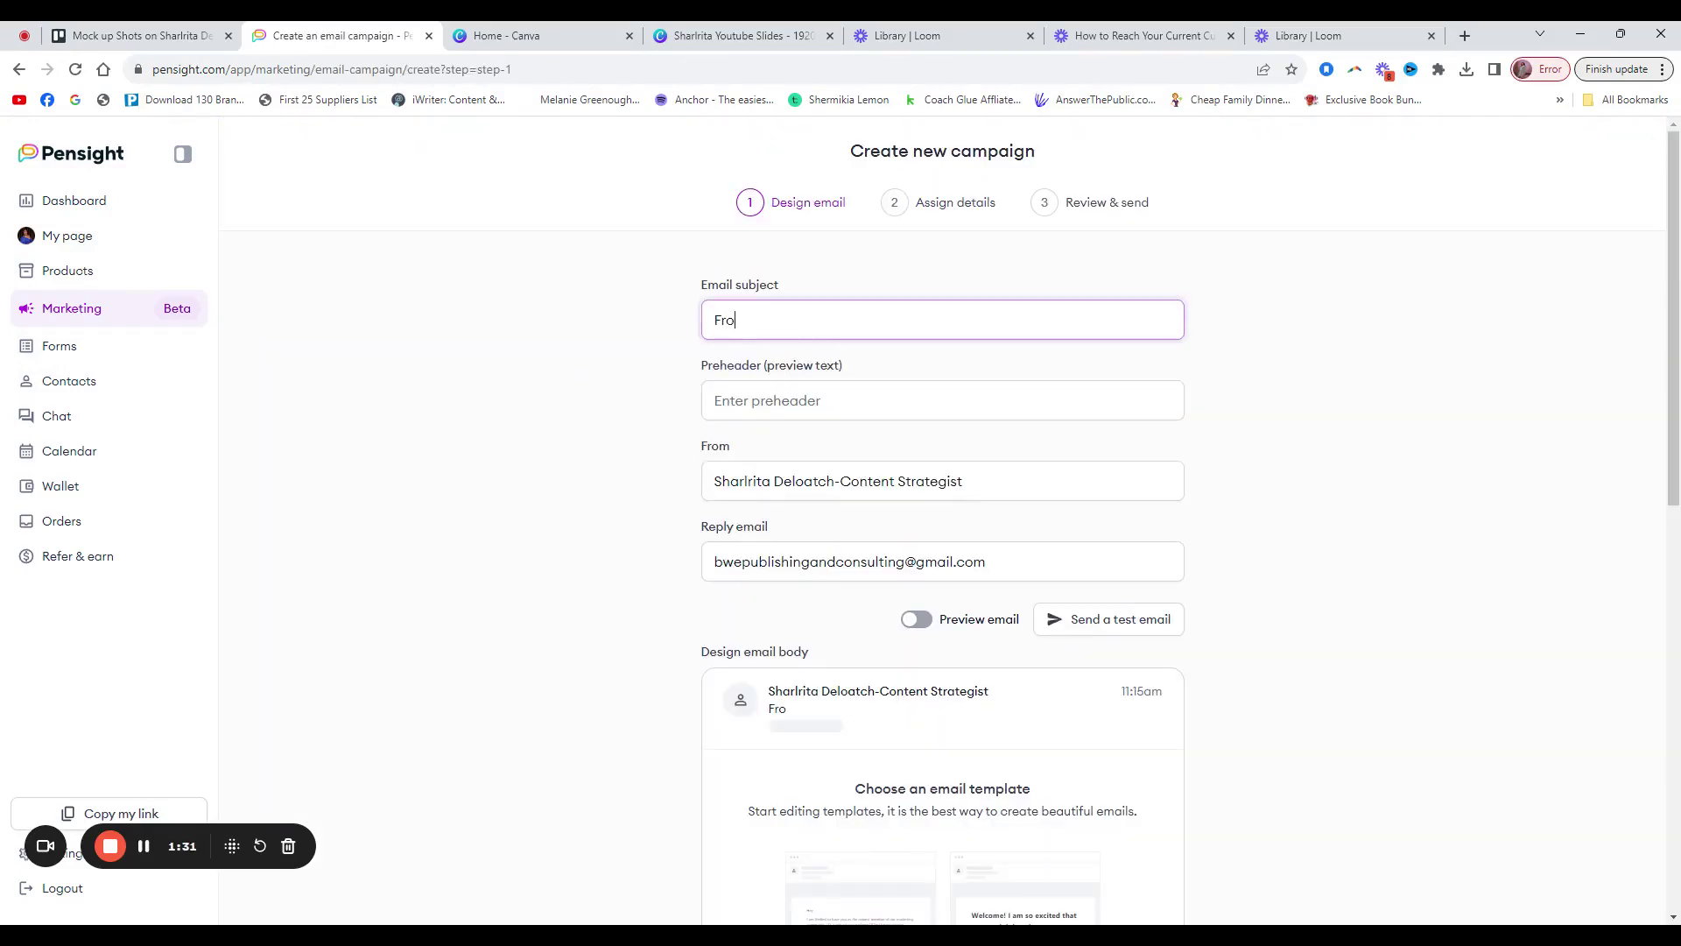
pyautogui.write('m Sharlrita')
pyautogui.press('Tab')
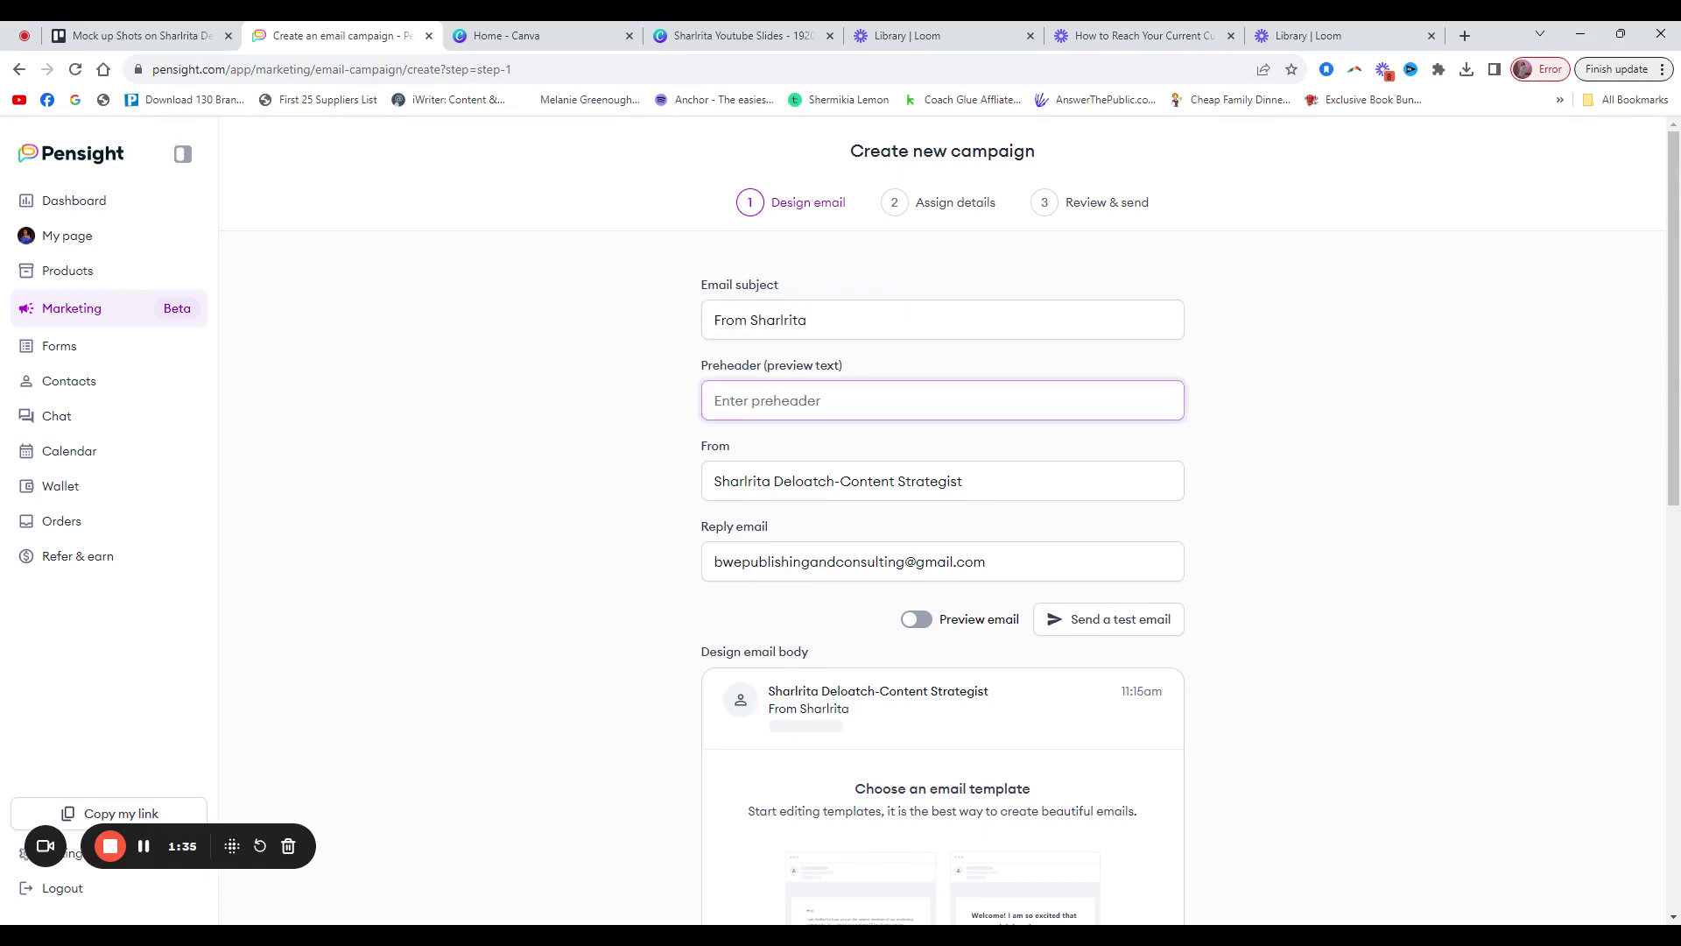
pyautogui.write('Open up!')
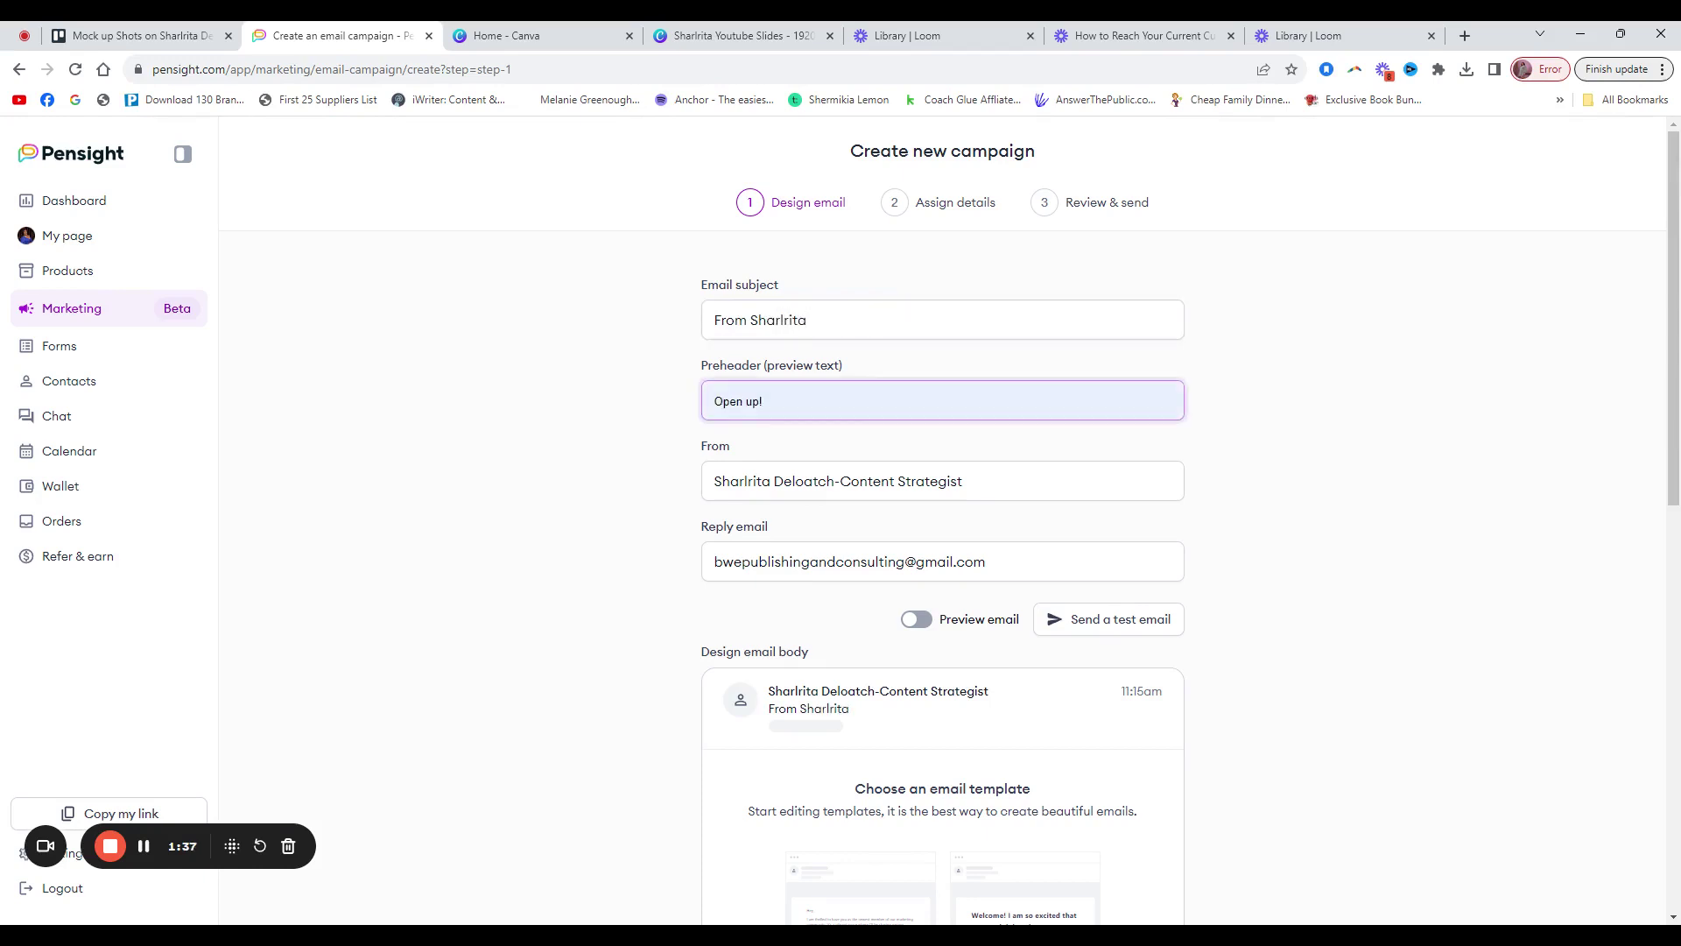
# Choose the plain-text Simple email template for the email body and load it for customizing
pyautogui.scroll(-2, 673, 427)
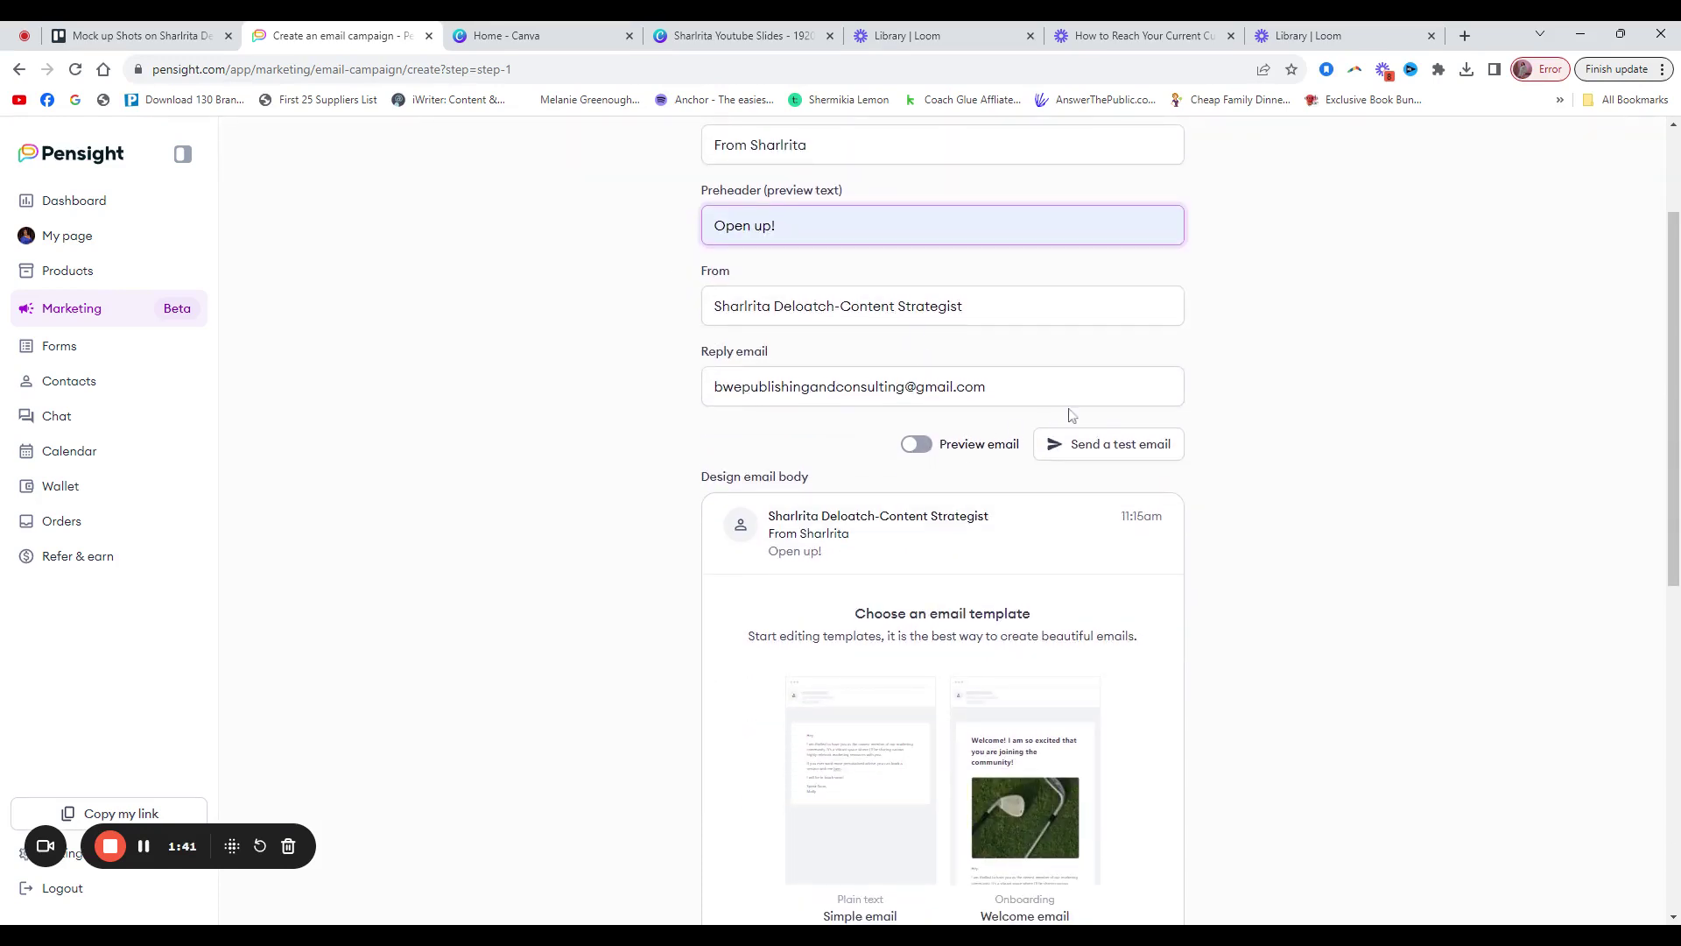
pyautogui.scroll(-3, 952, 401)
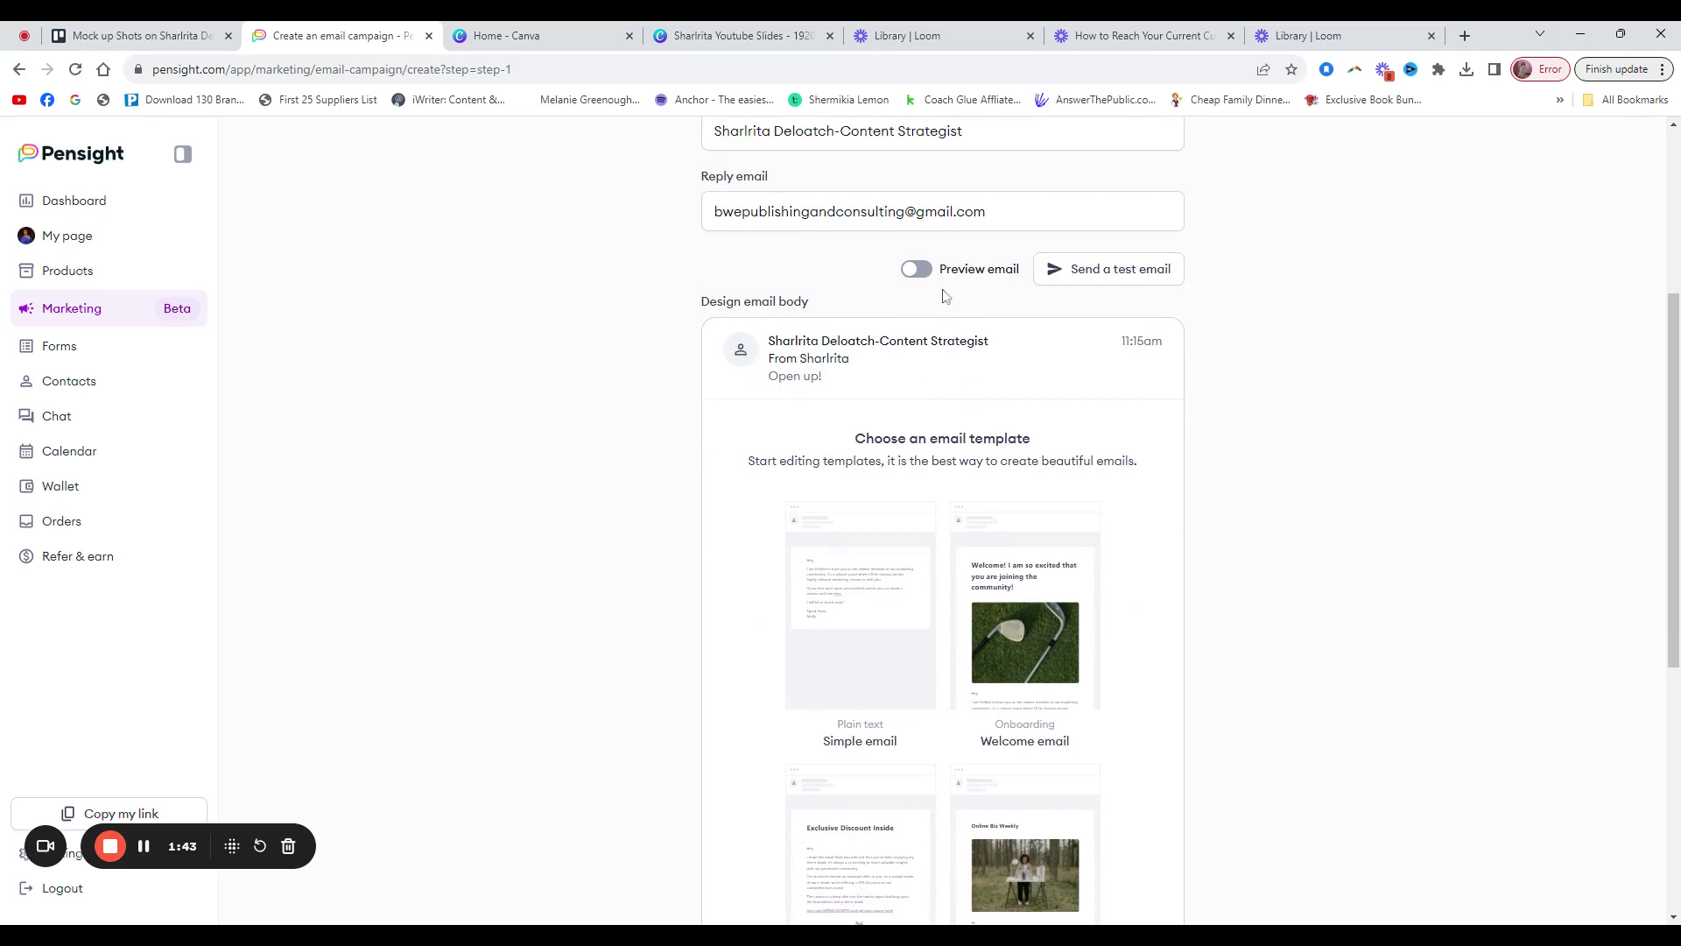
pyautogui.click(871, 543)
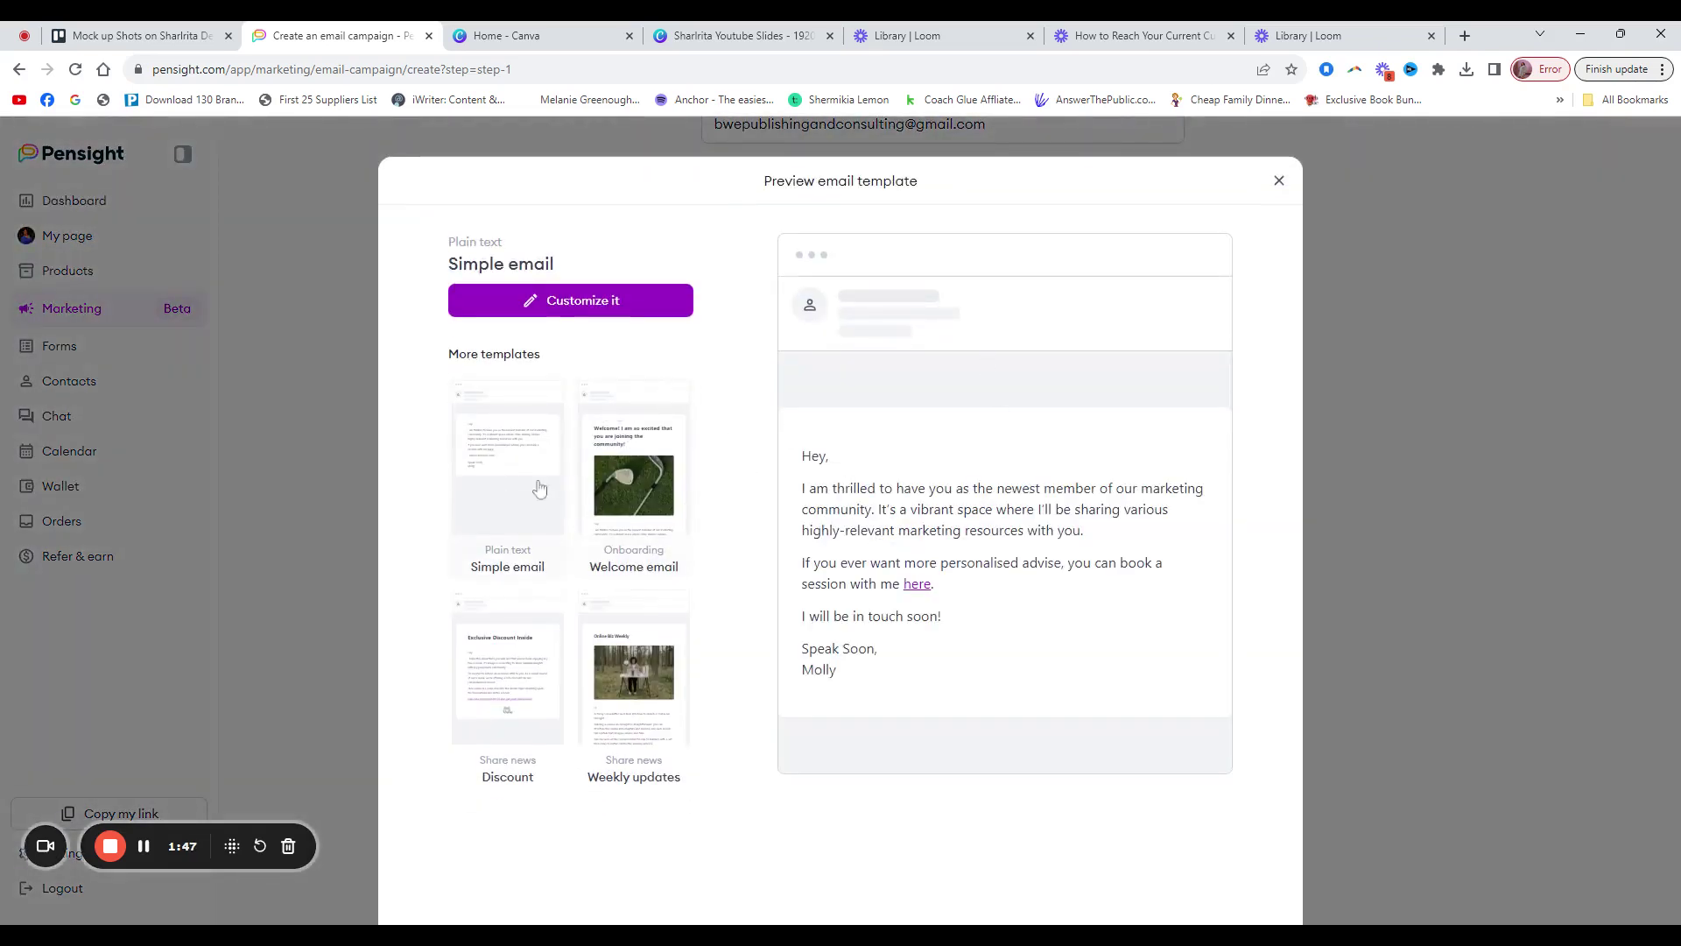
pyautogui.click(610, 307)
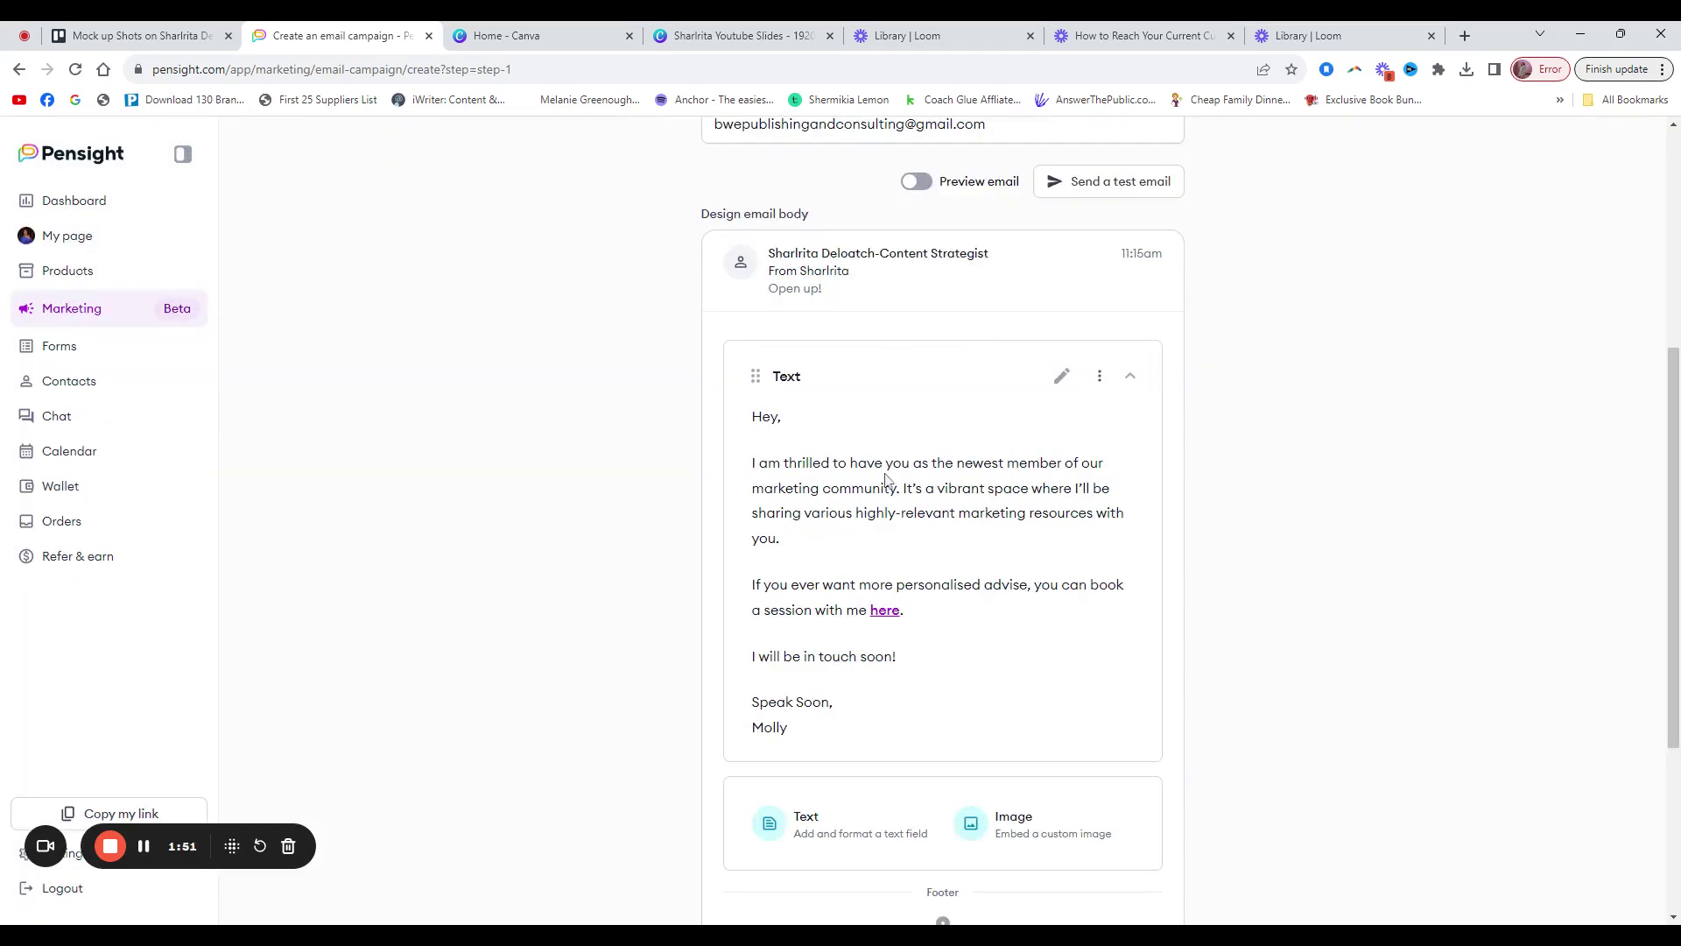
# Replace the sign-off name in the email's text block with the sender's first name and save the block
pyautogui.scroll(-4, 957, 613)
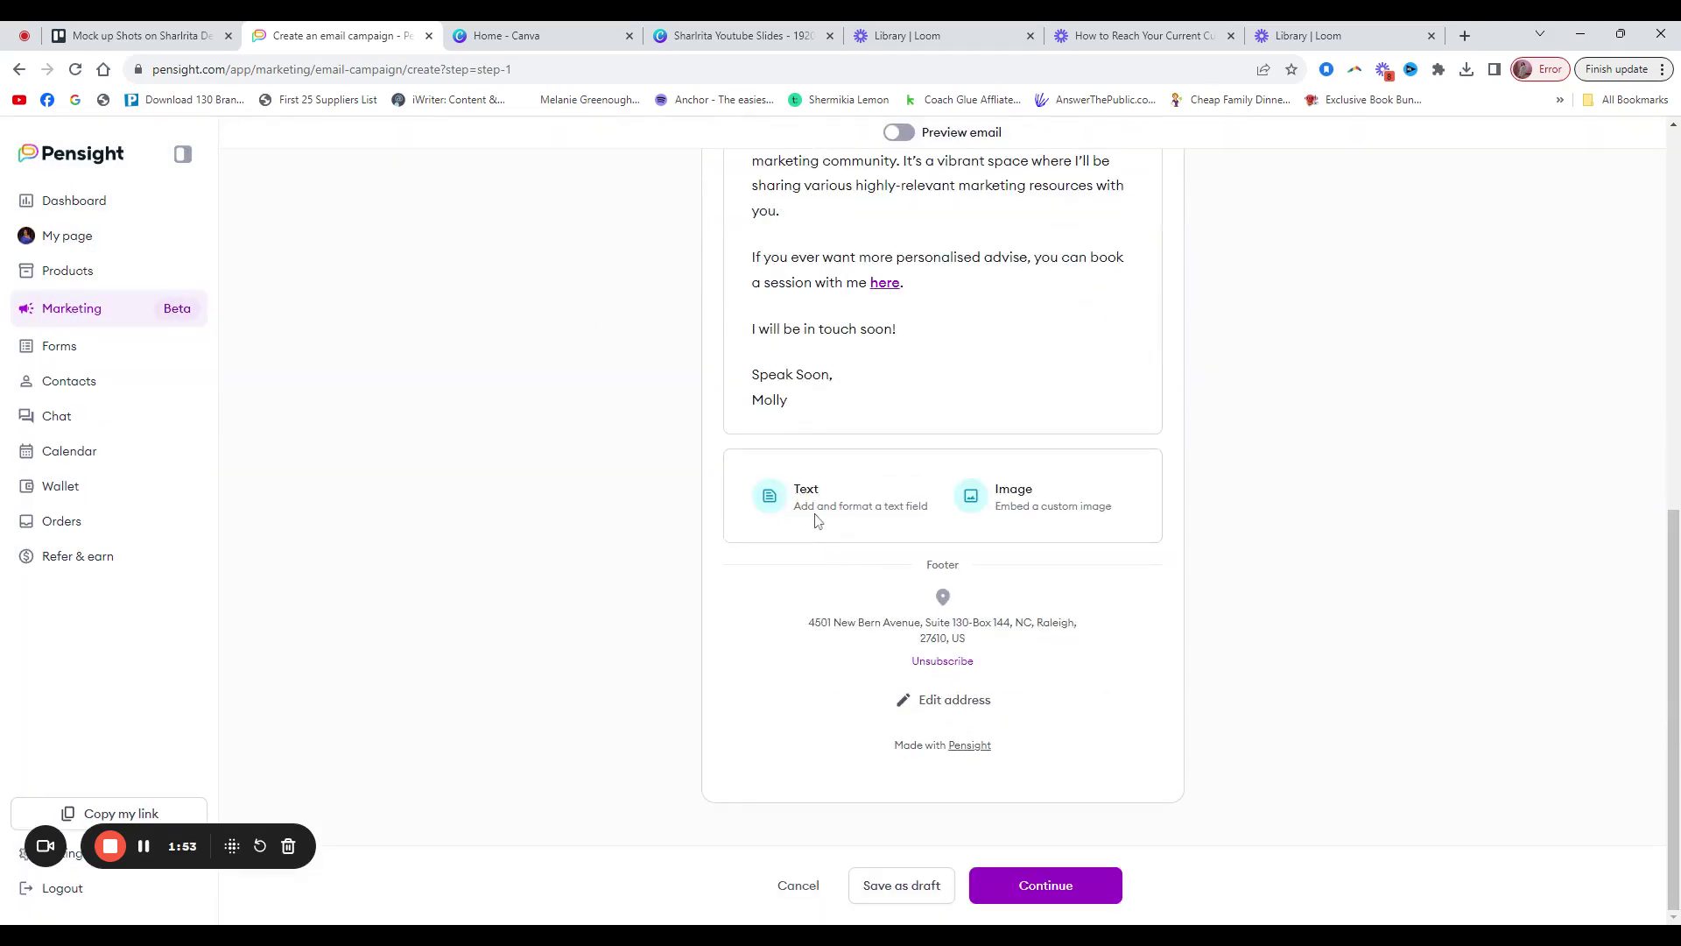
pyautogui.click(791, 403)
pyautogui.scroll(6, 885, 401)
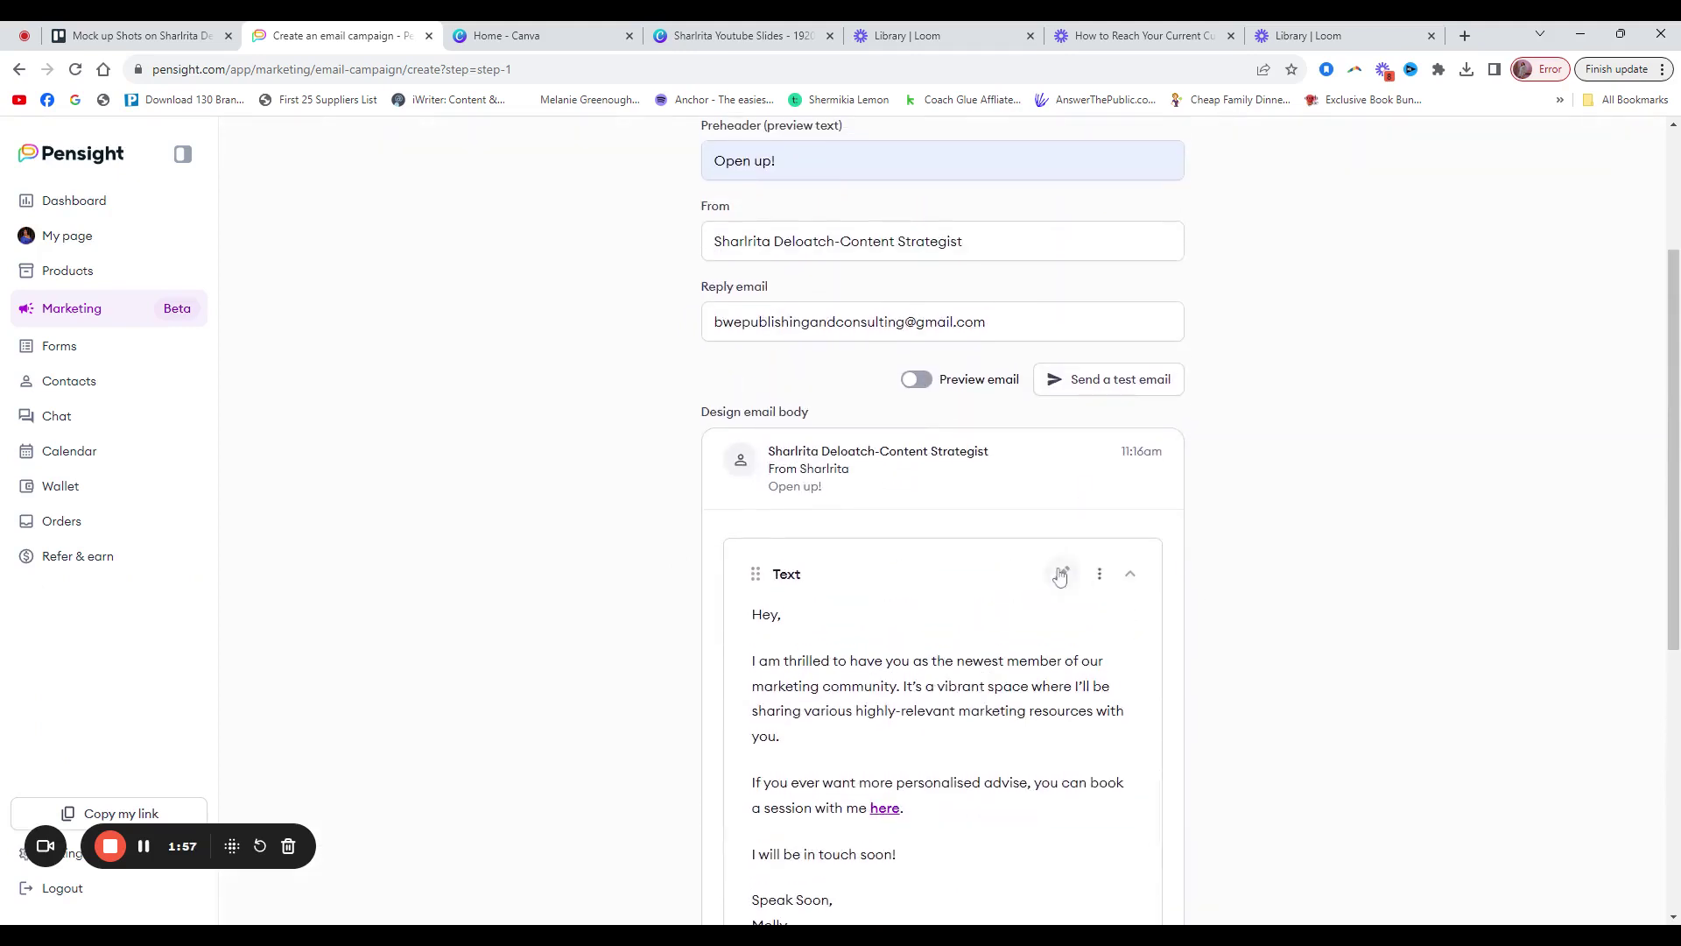
pyautogui.click(1061, 575)
pyautogui.scroll(-3, 731, 394)
pyautogui.scroll(-2, 942, 586)
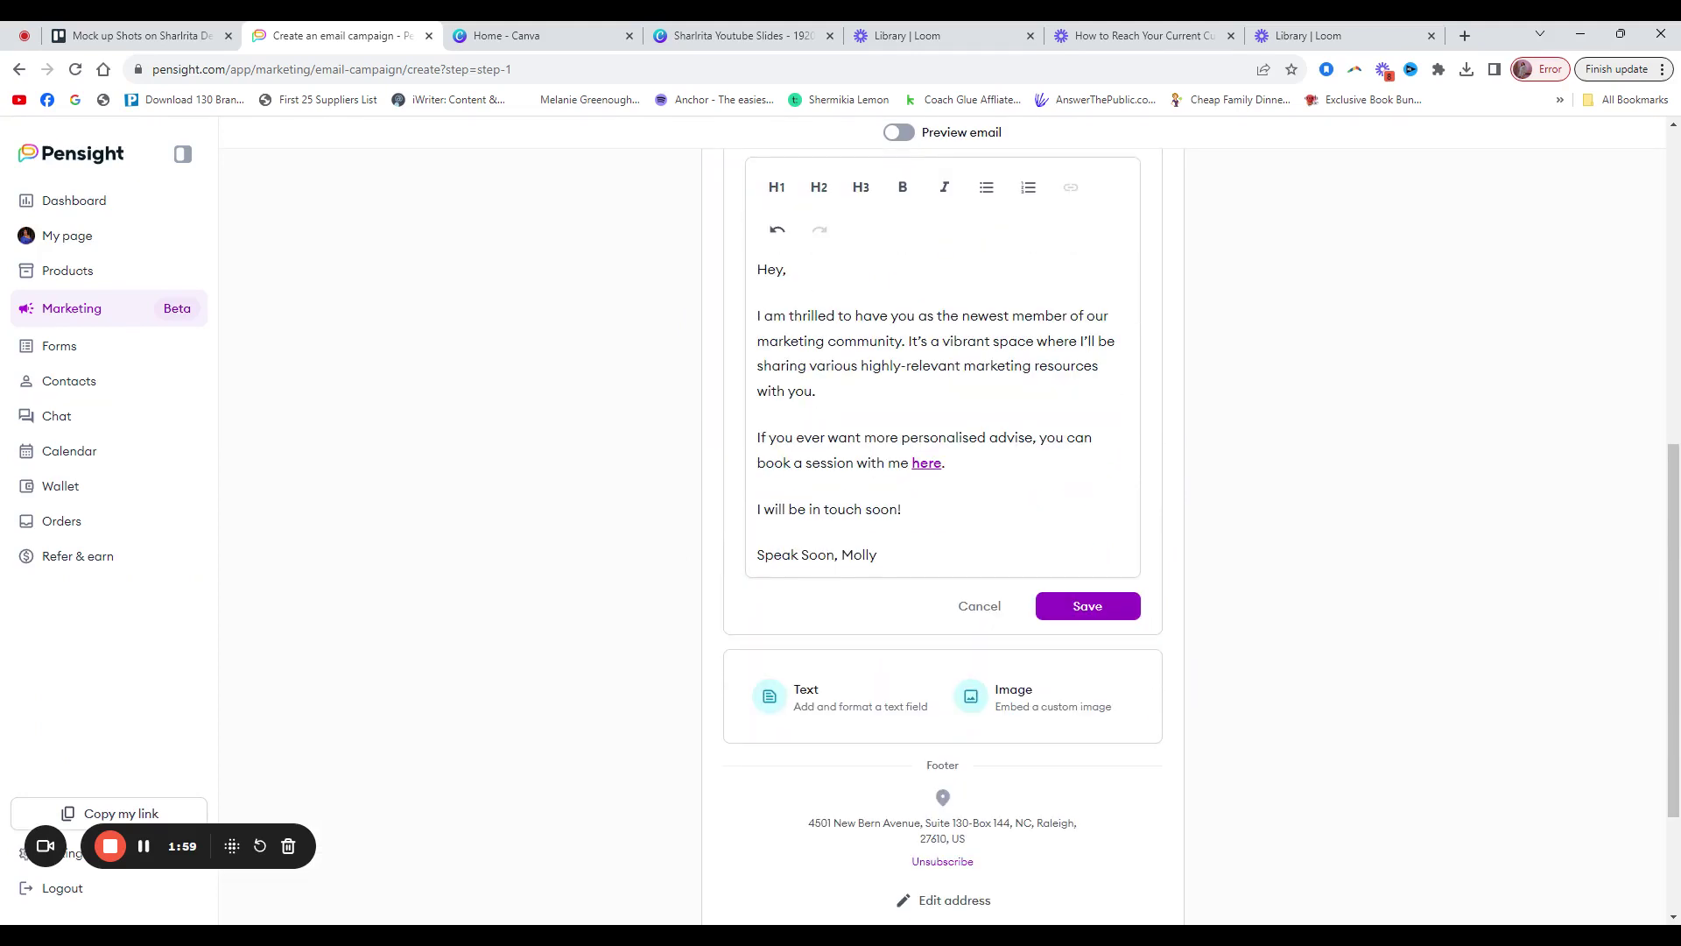
pyautogui.click(941, 564)
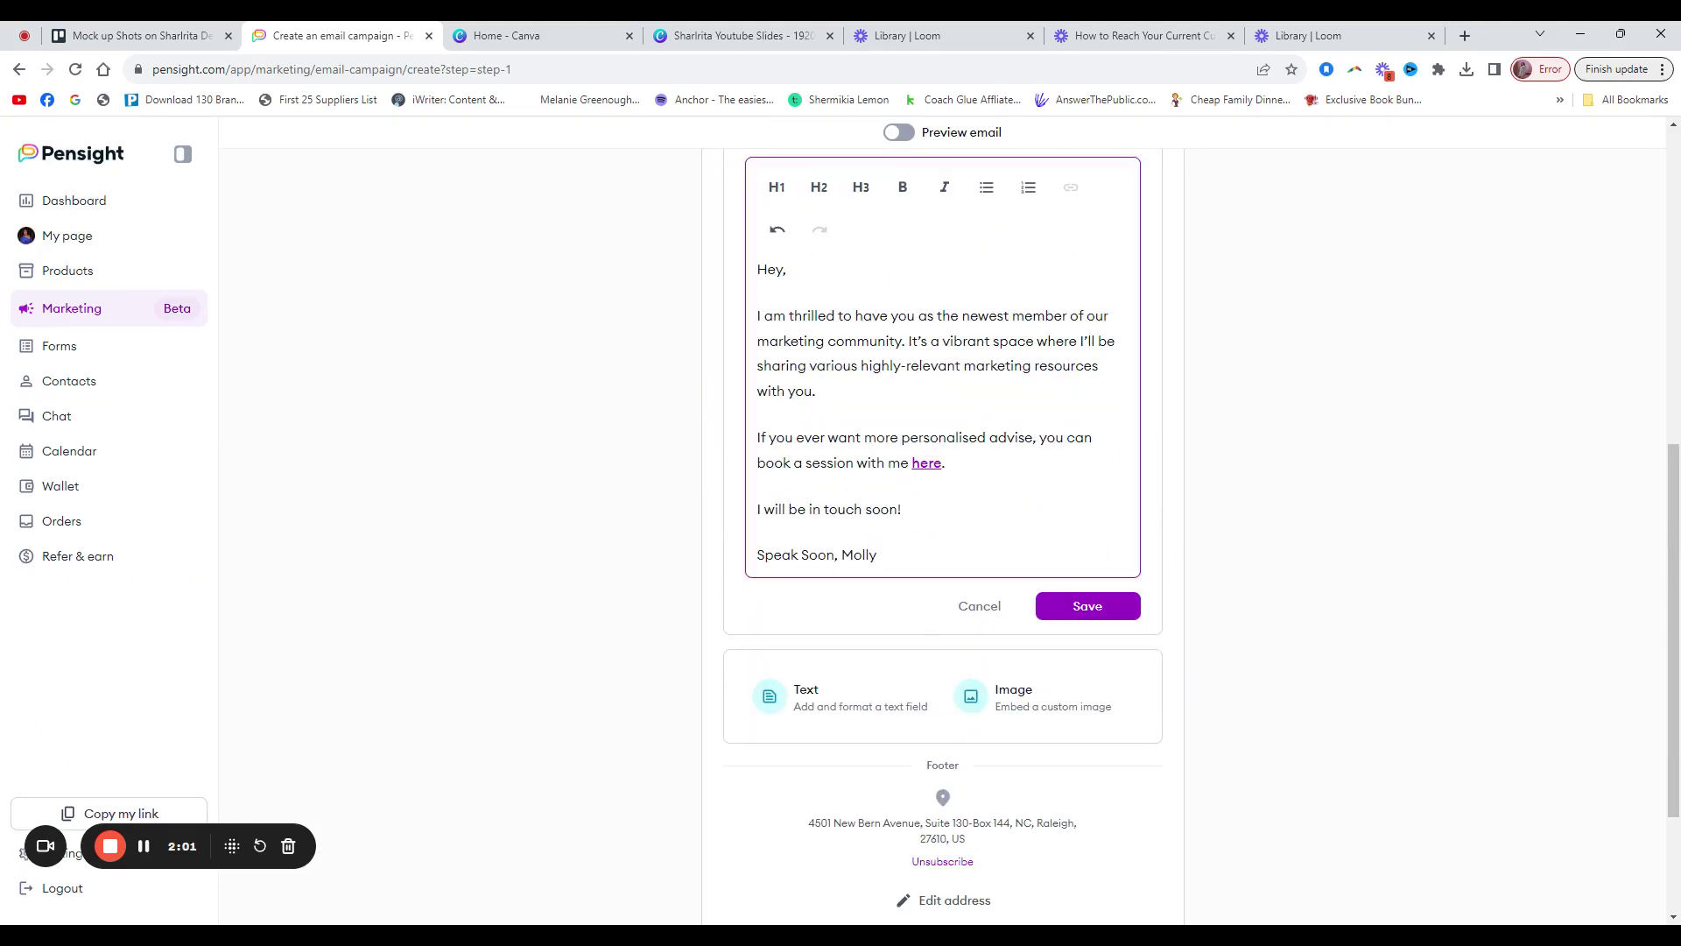
pyautogui.press('BackSpace')
pyautogui.press('BackSpace')
pyautogui.press('BackSpace')
pyautogui.press('BackSpace')
pyautogui.press('BackSpace')
pyautogui.write('Sharrli')
pyautogui.press('BackSpace')
pyautogui.press('BackSpace')
pyautogui.write('lrita')
pyautogui.press('BackSpace')
pyautogui.press('BackSpace')
pyautogui.press('BackSpace')
pyautogui.write('tt')
pyautogui.press('BackSpace')
pyautogui.write('a')
pyautogui.click(1087, 606)
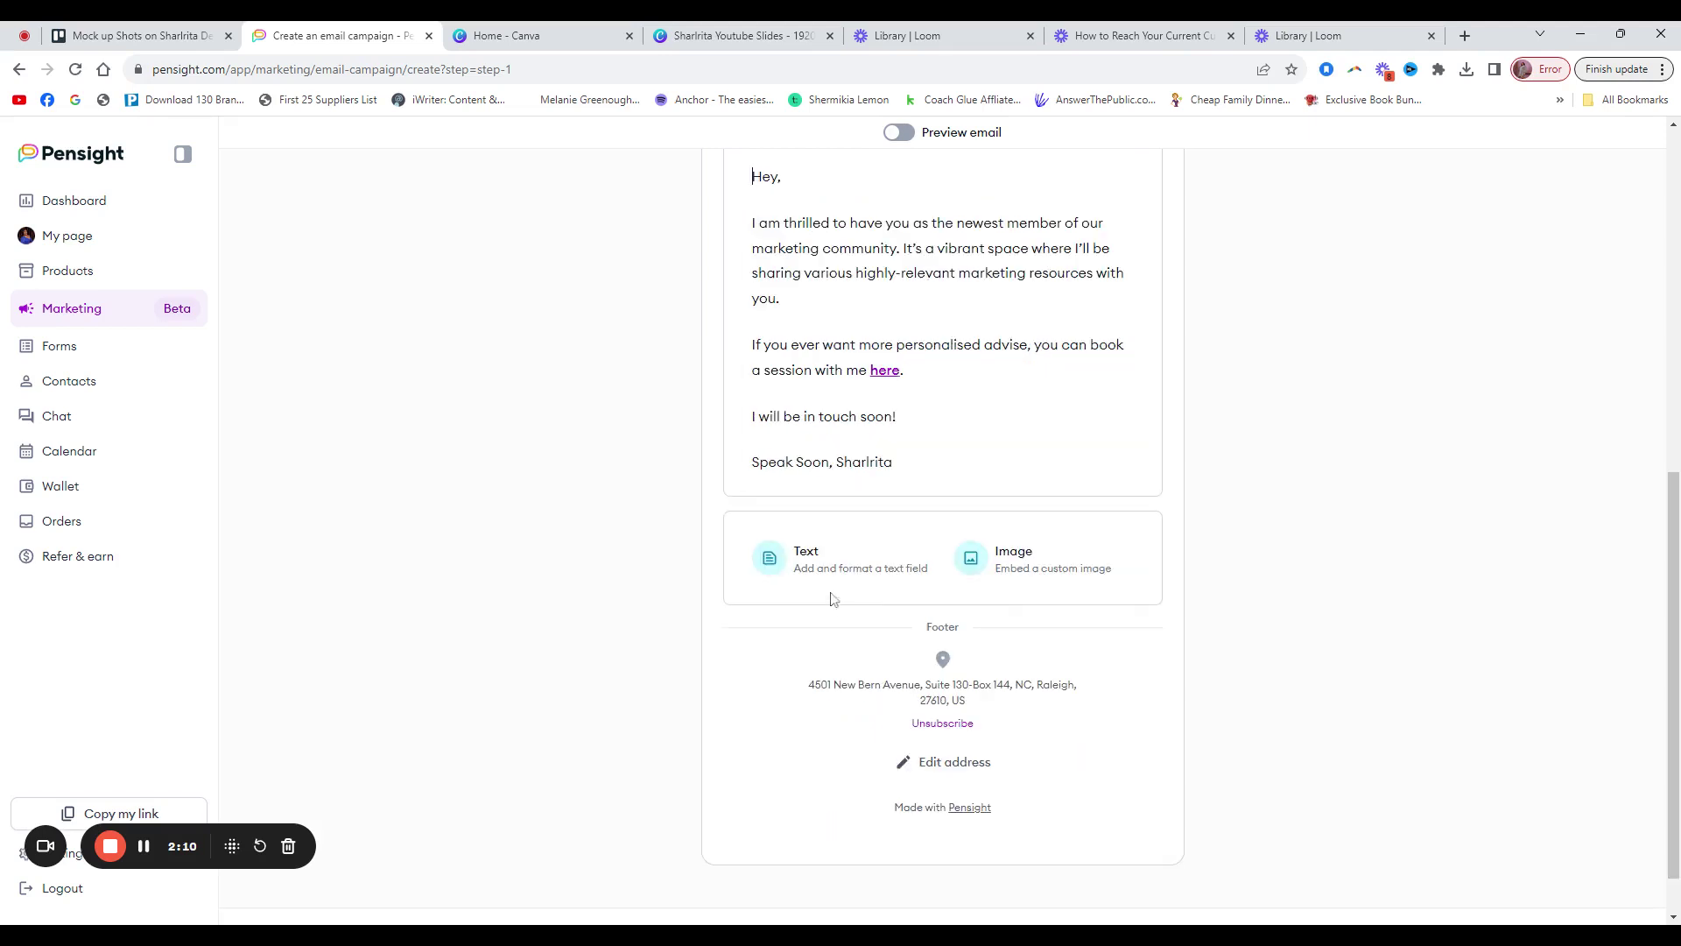
# Add an image block with Li banner.jpg below the email's text and save it
pyautogui.click(1068, 570)
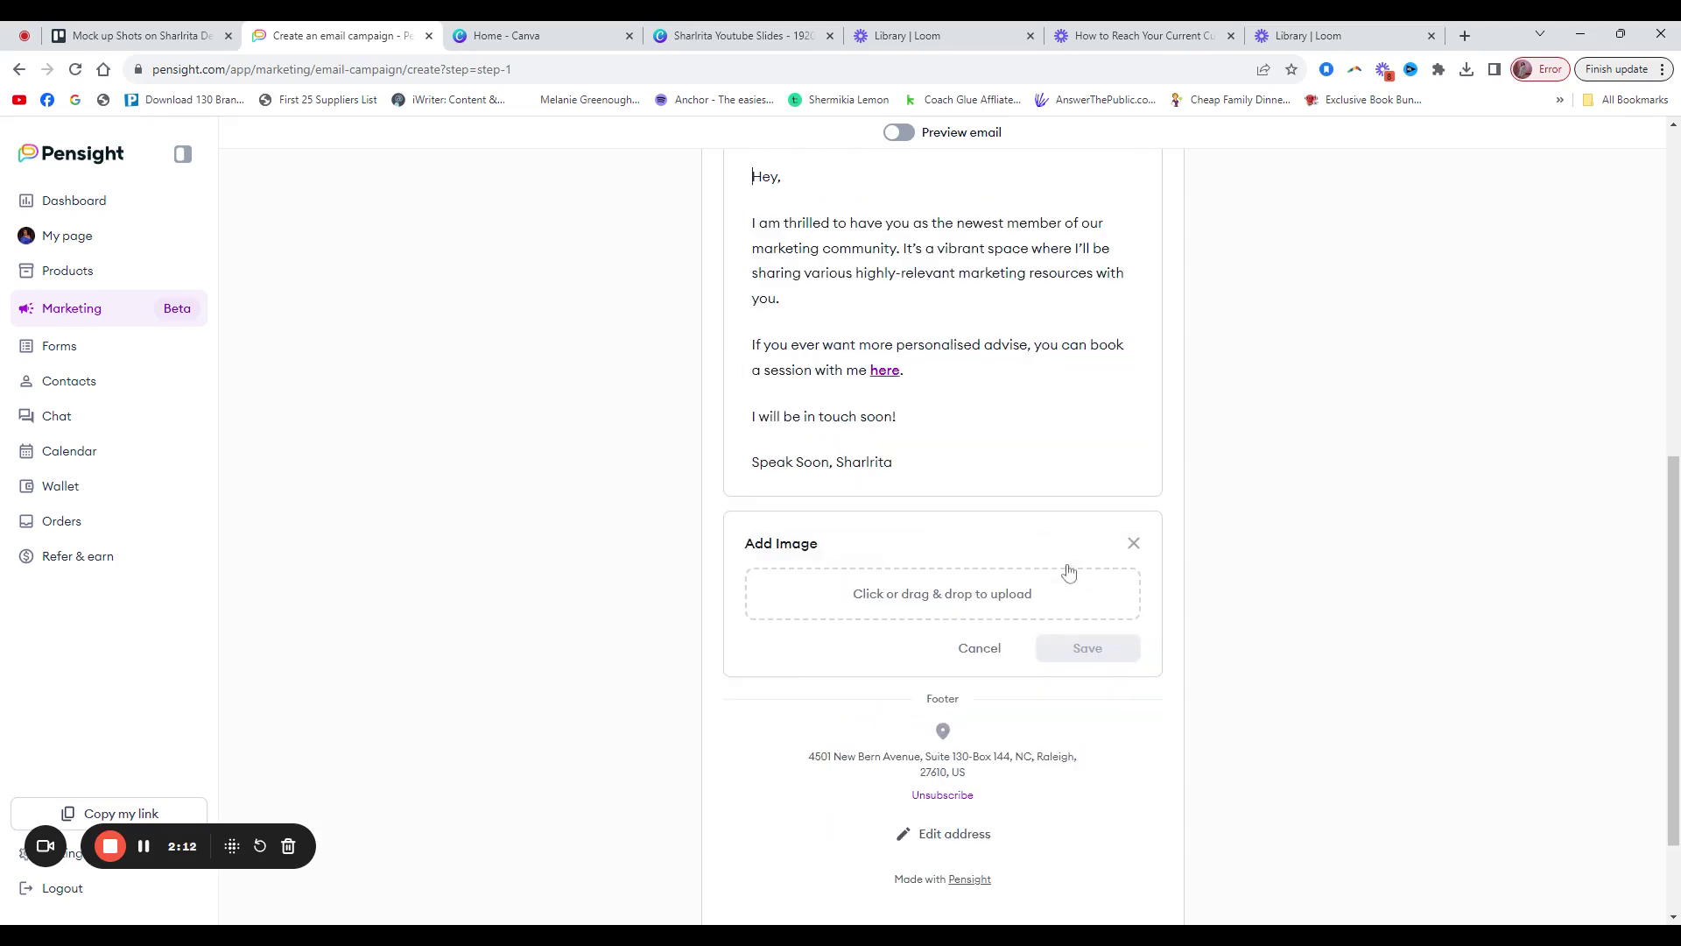
pyautogui.click(1009, 597)
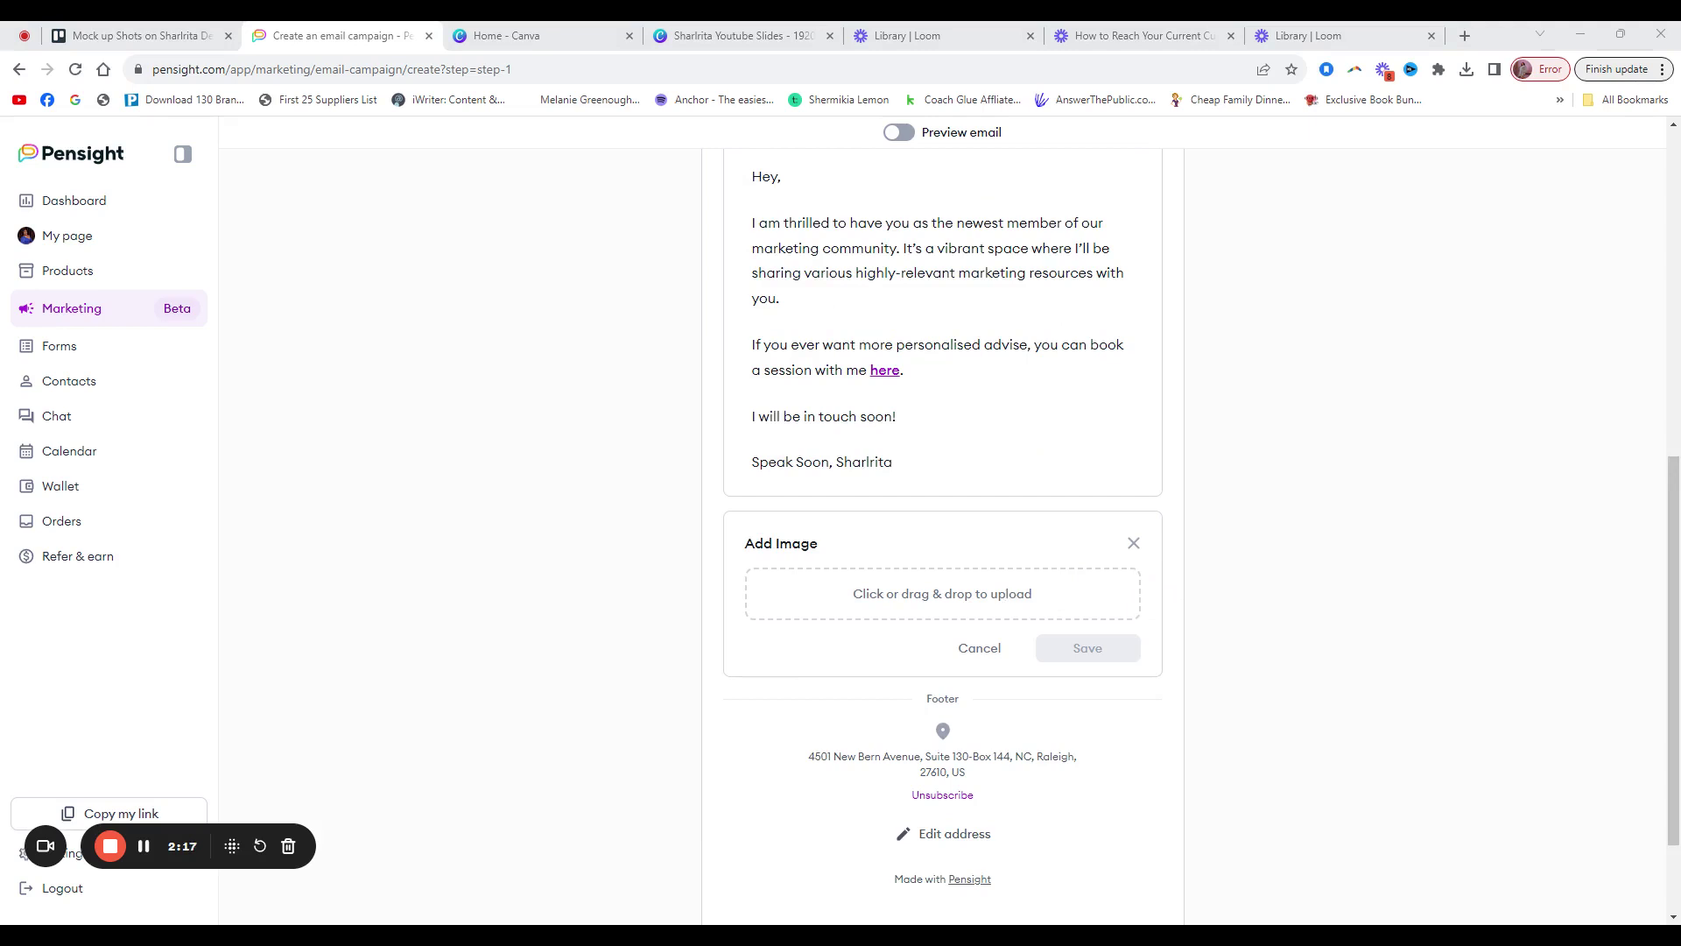
pyautogui.press('Return')
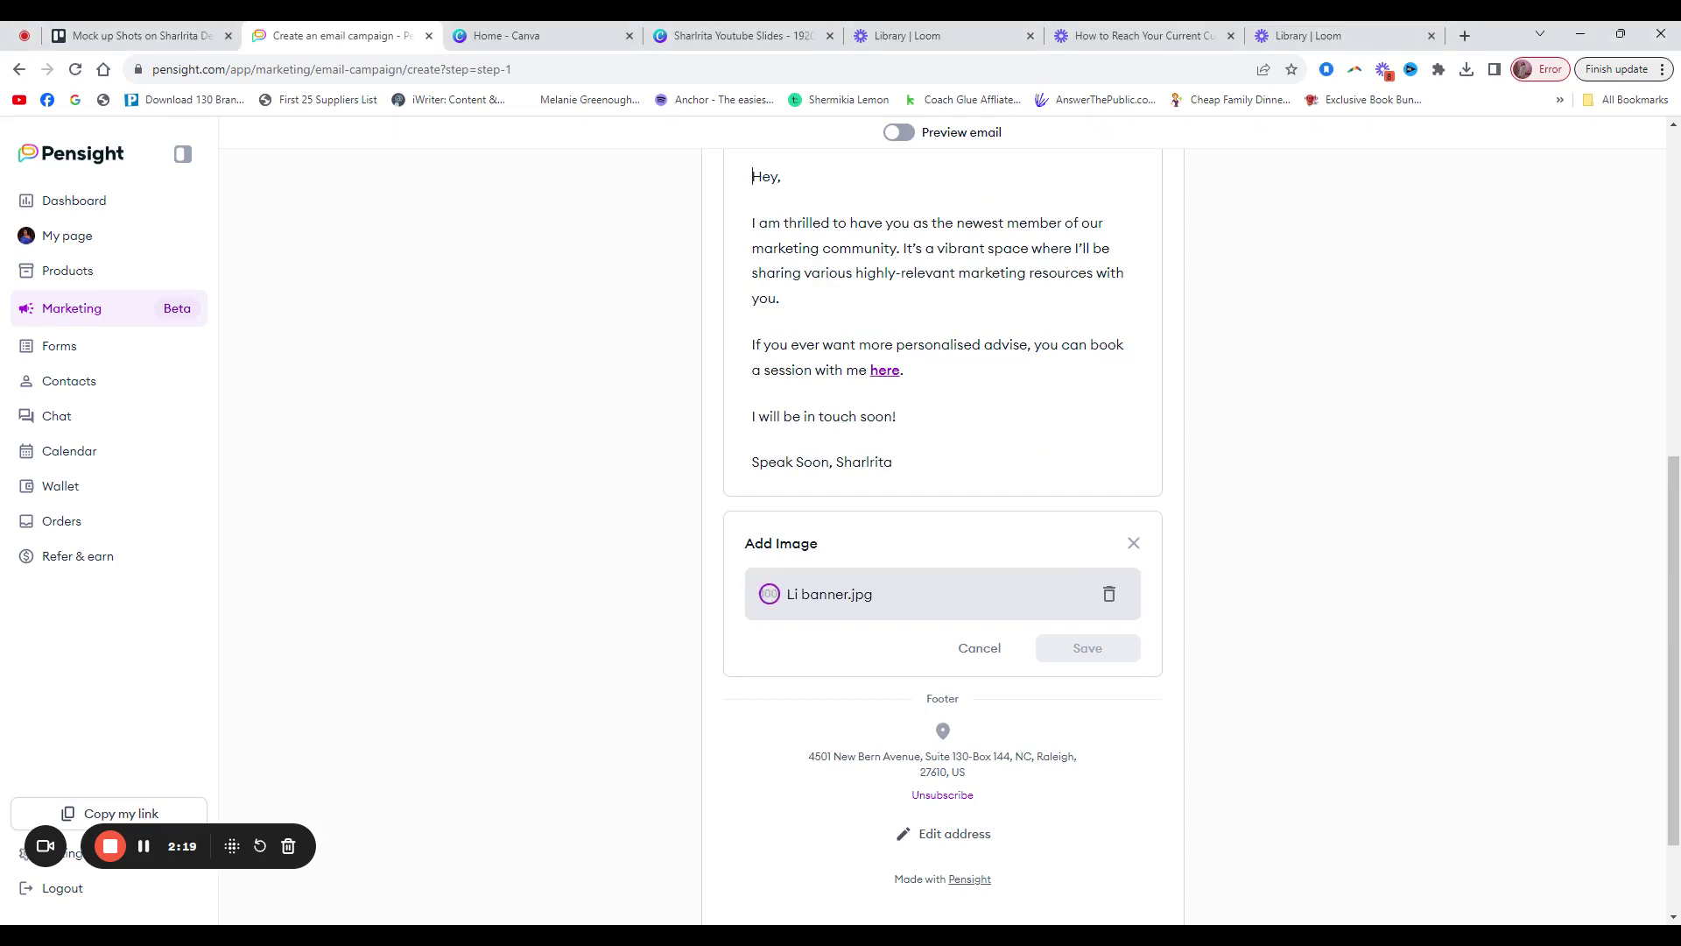
pyautogui.click(1087, 648)
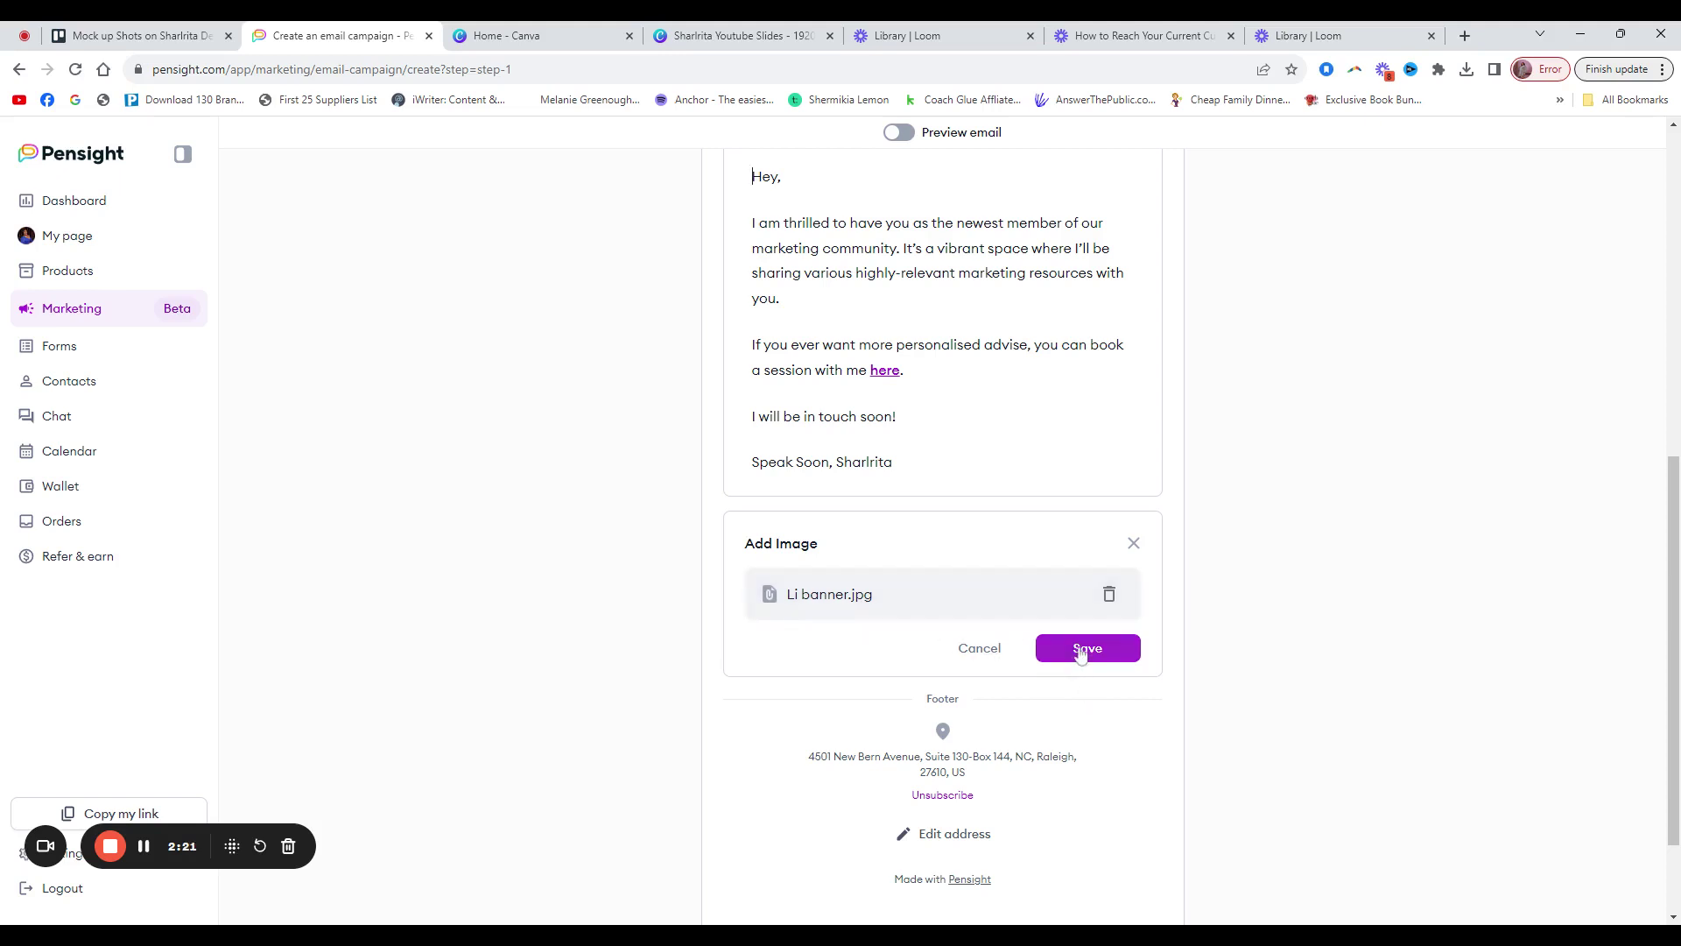
pyautogui.scroll(-3, 1083, 490)
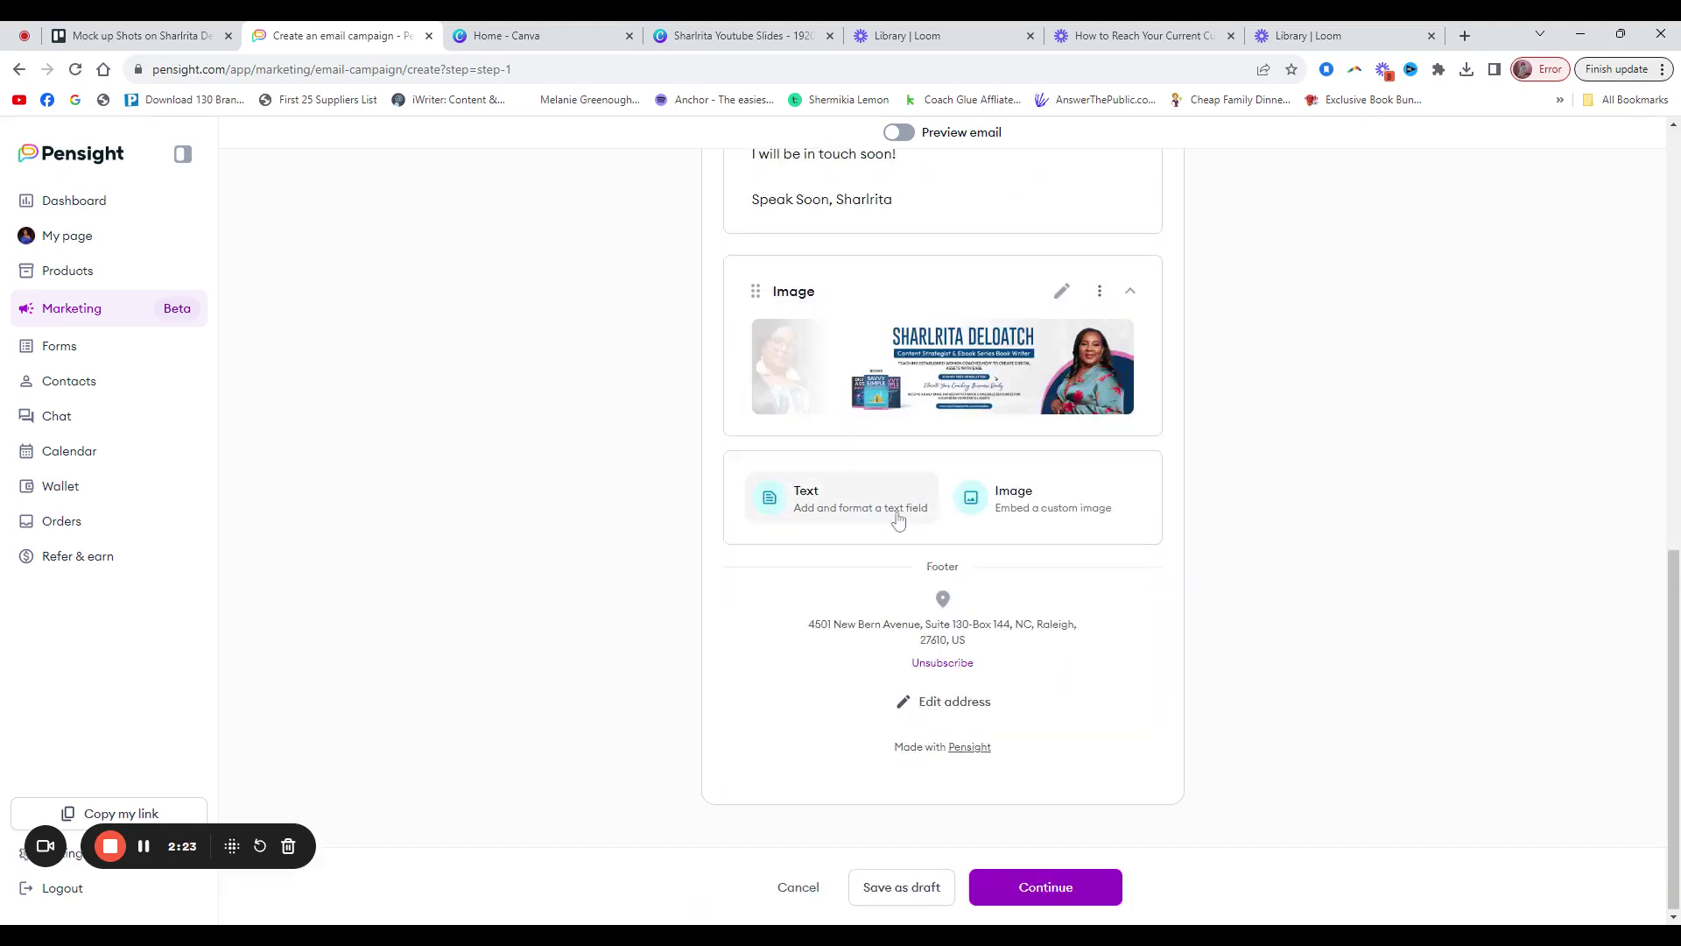
# Move the banner image block above the text block so it opens the email body
pyautogui.scroll(2, 902, 515)
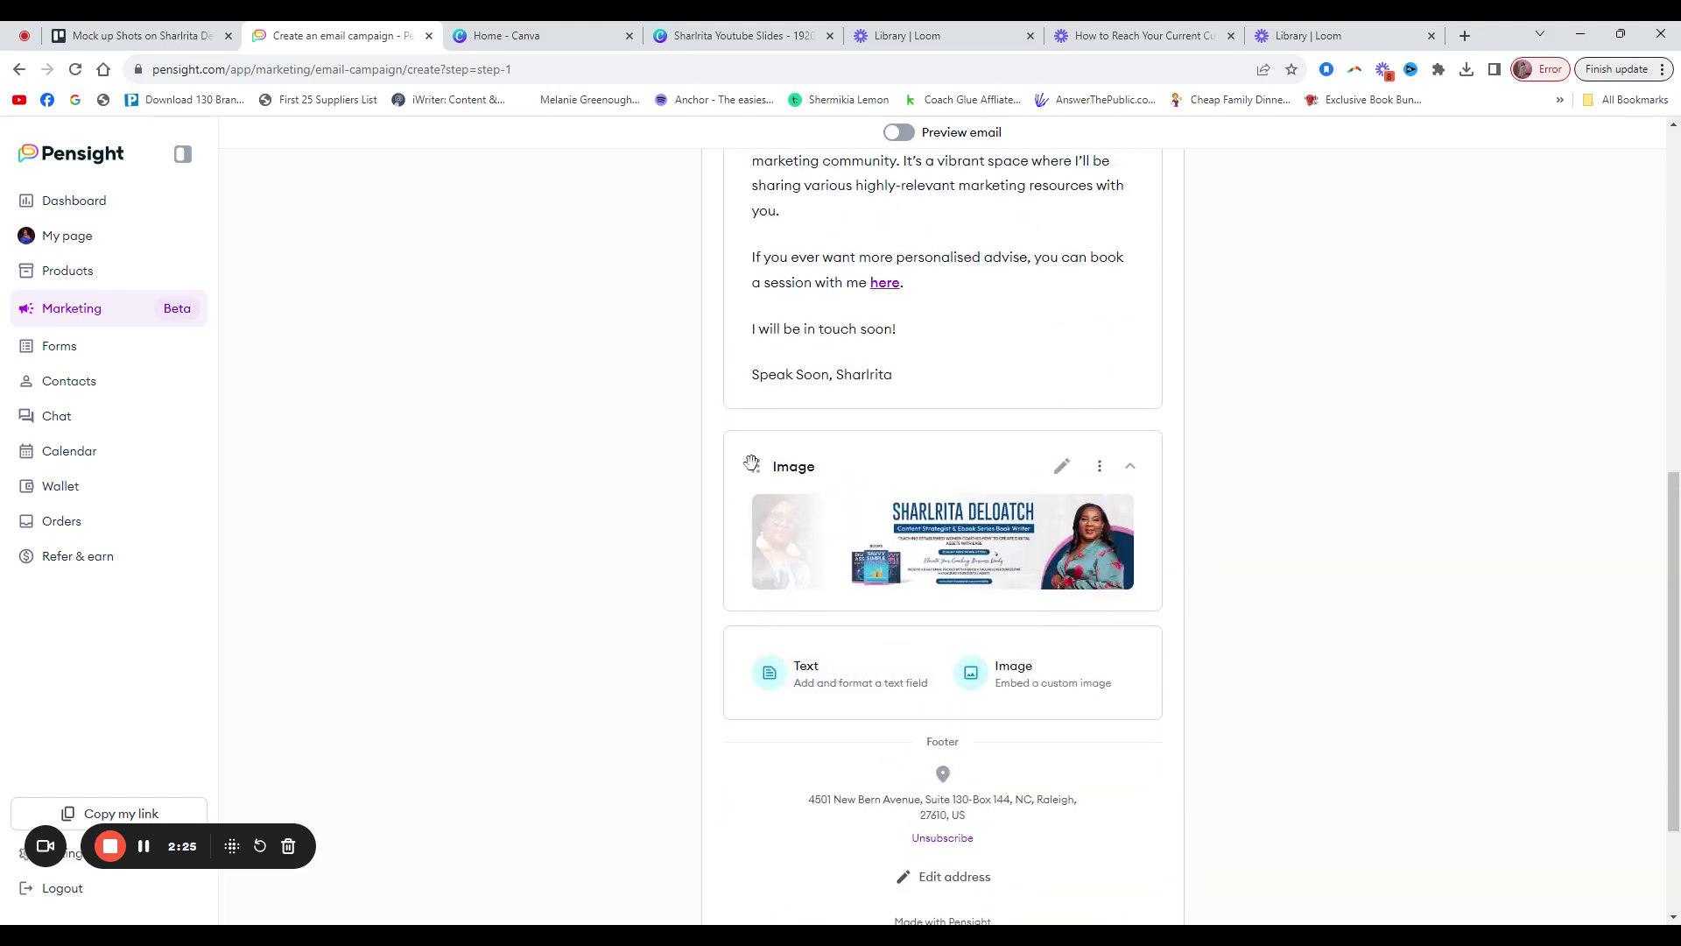
pyautogui.scroll(4, 777, 486)
pyautogui.moveTo(753, 816); pyautogui.dragTo(734, 451)
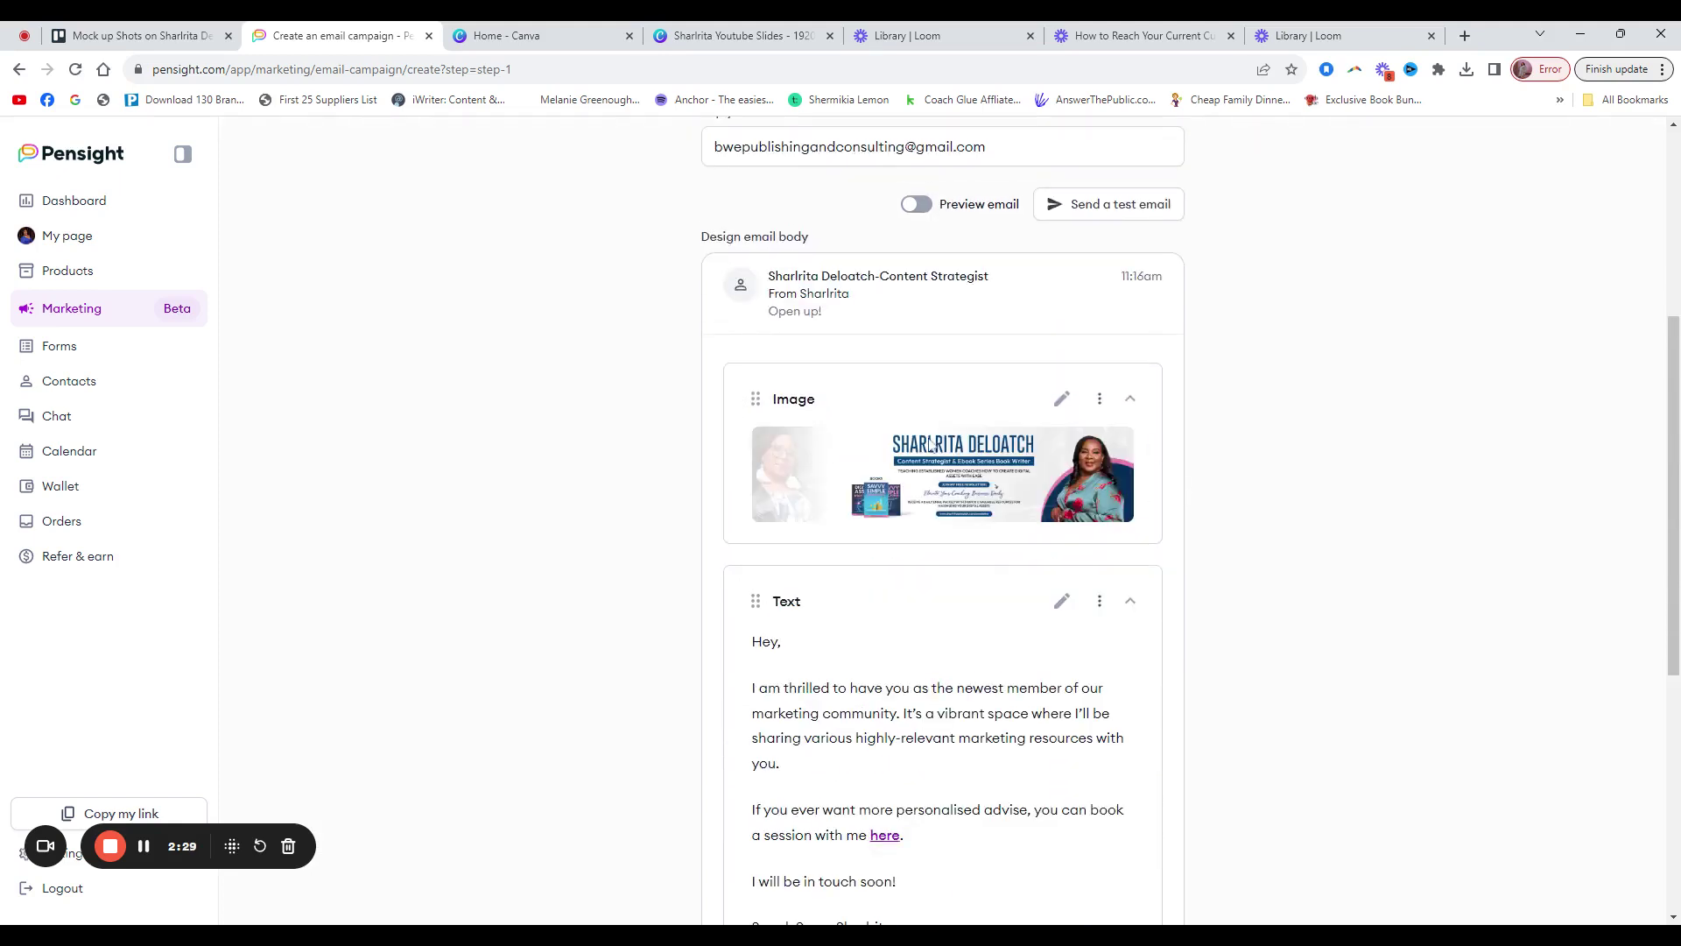
# Proceed to the campaign details and set the email to send to the Current Subscribers segment, without choosing an unsubscribed segment to exclude
pyautogui.scroll(-6, 890, 473)
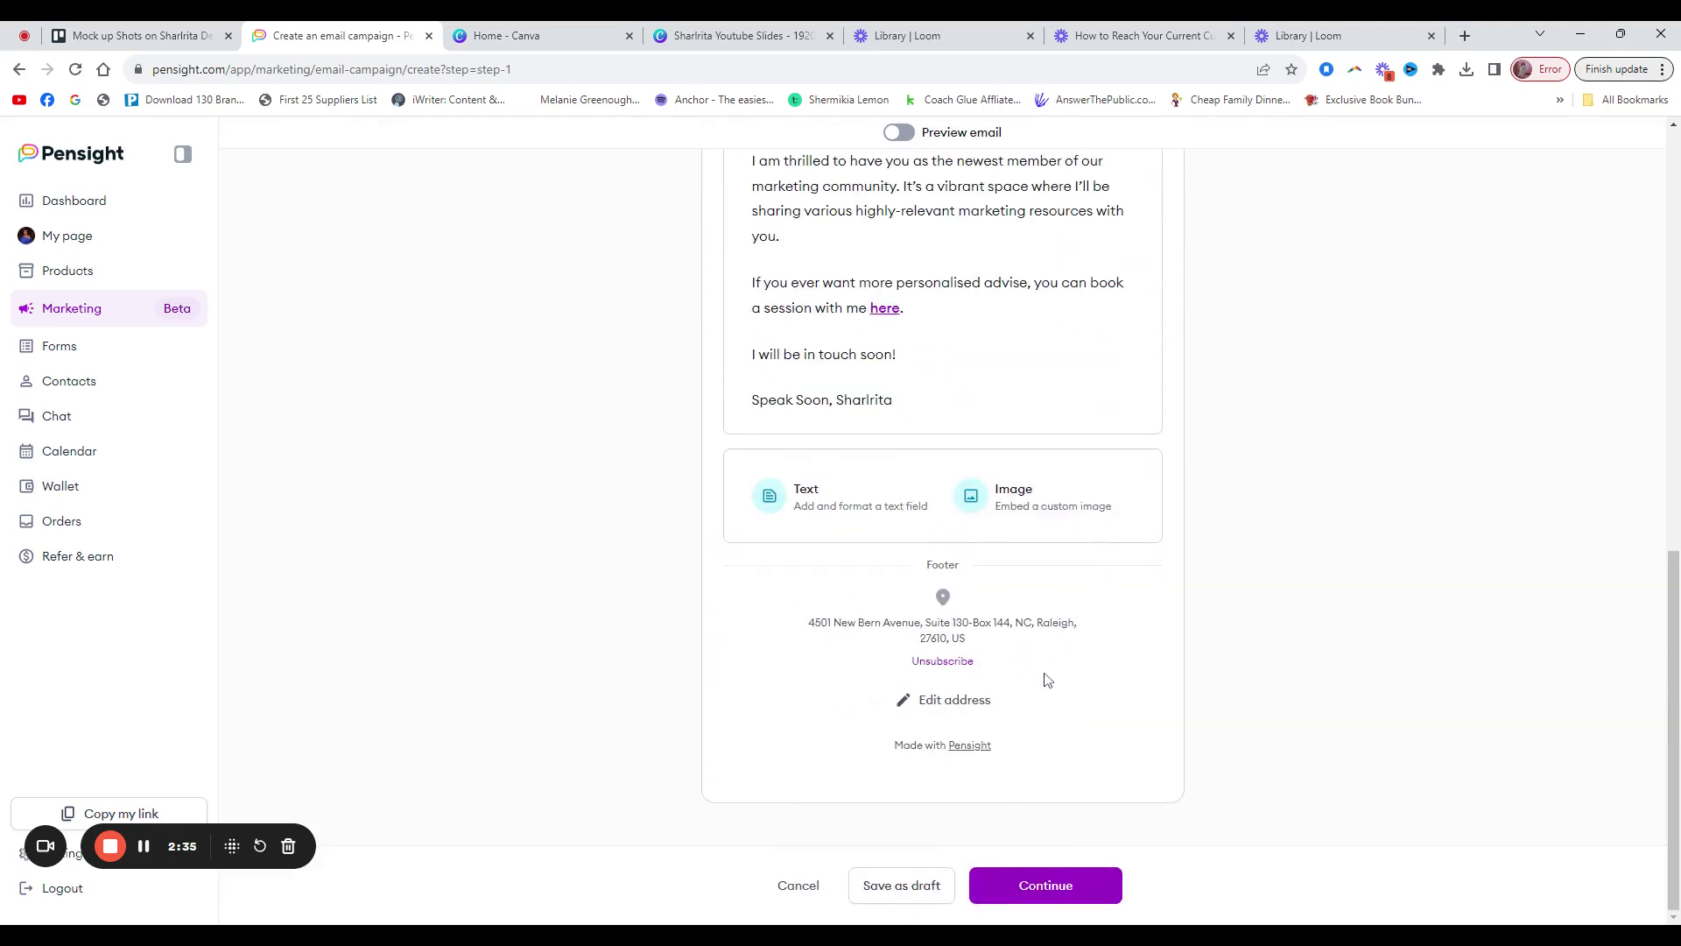
pyautogui.click(1051, 886)
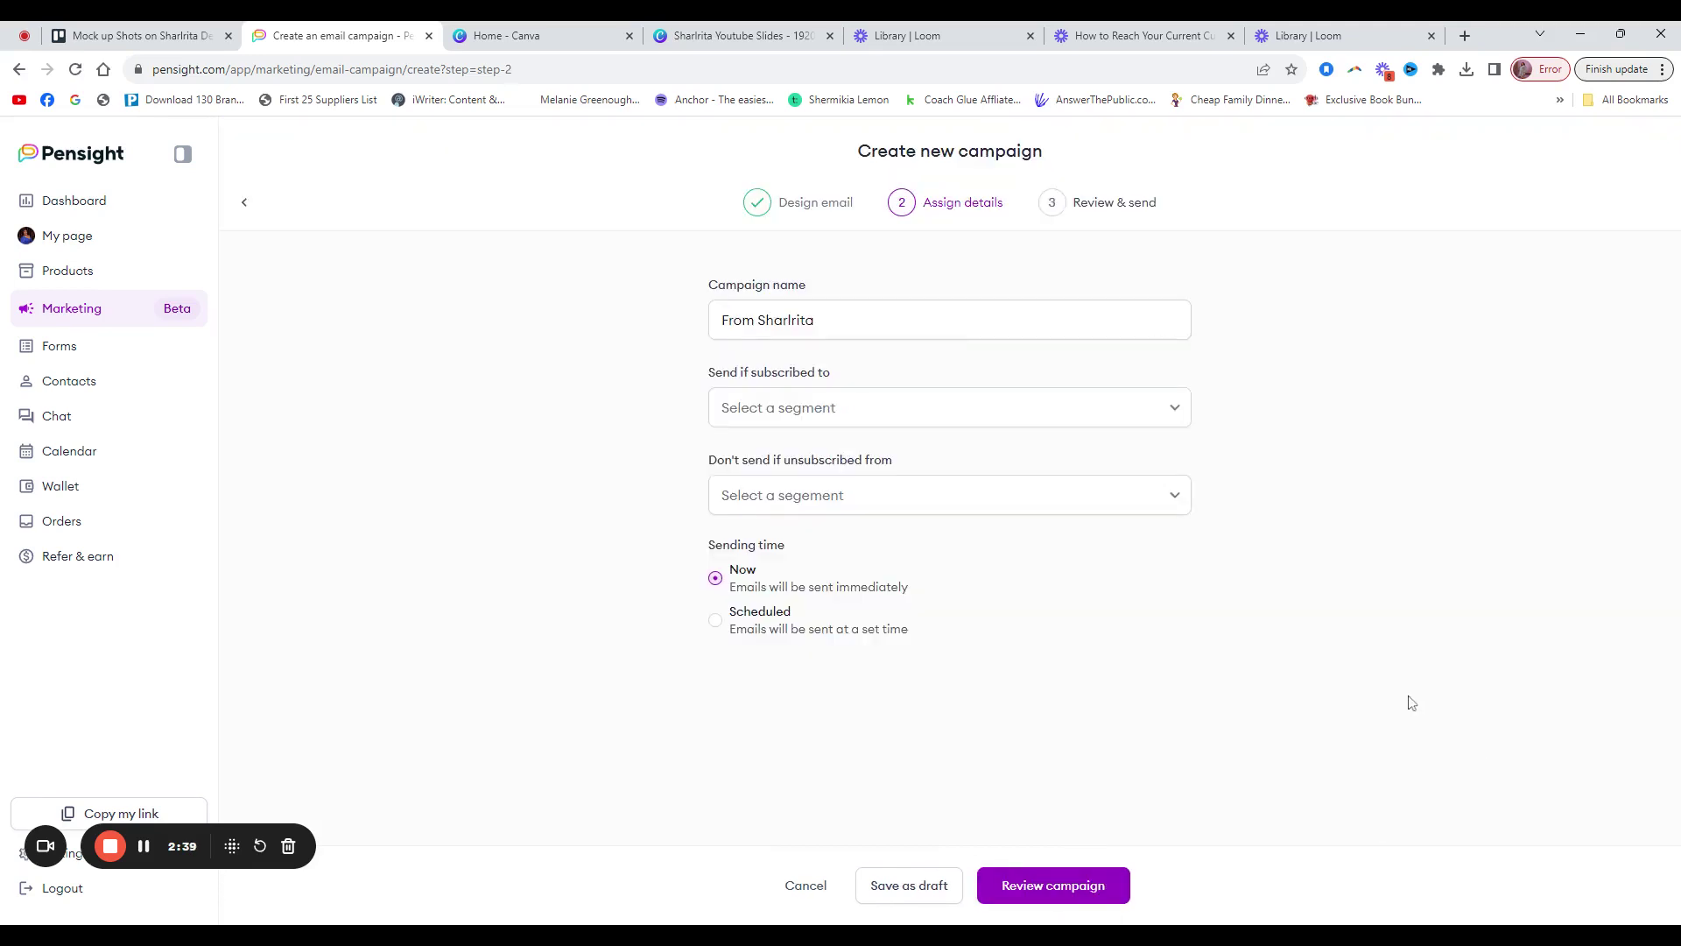
pyautogui.click(787, 420)
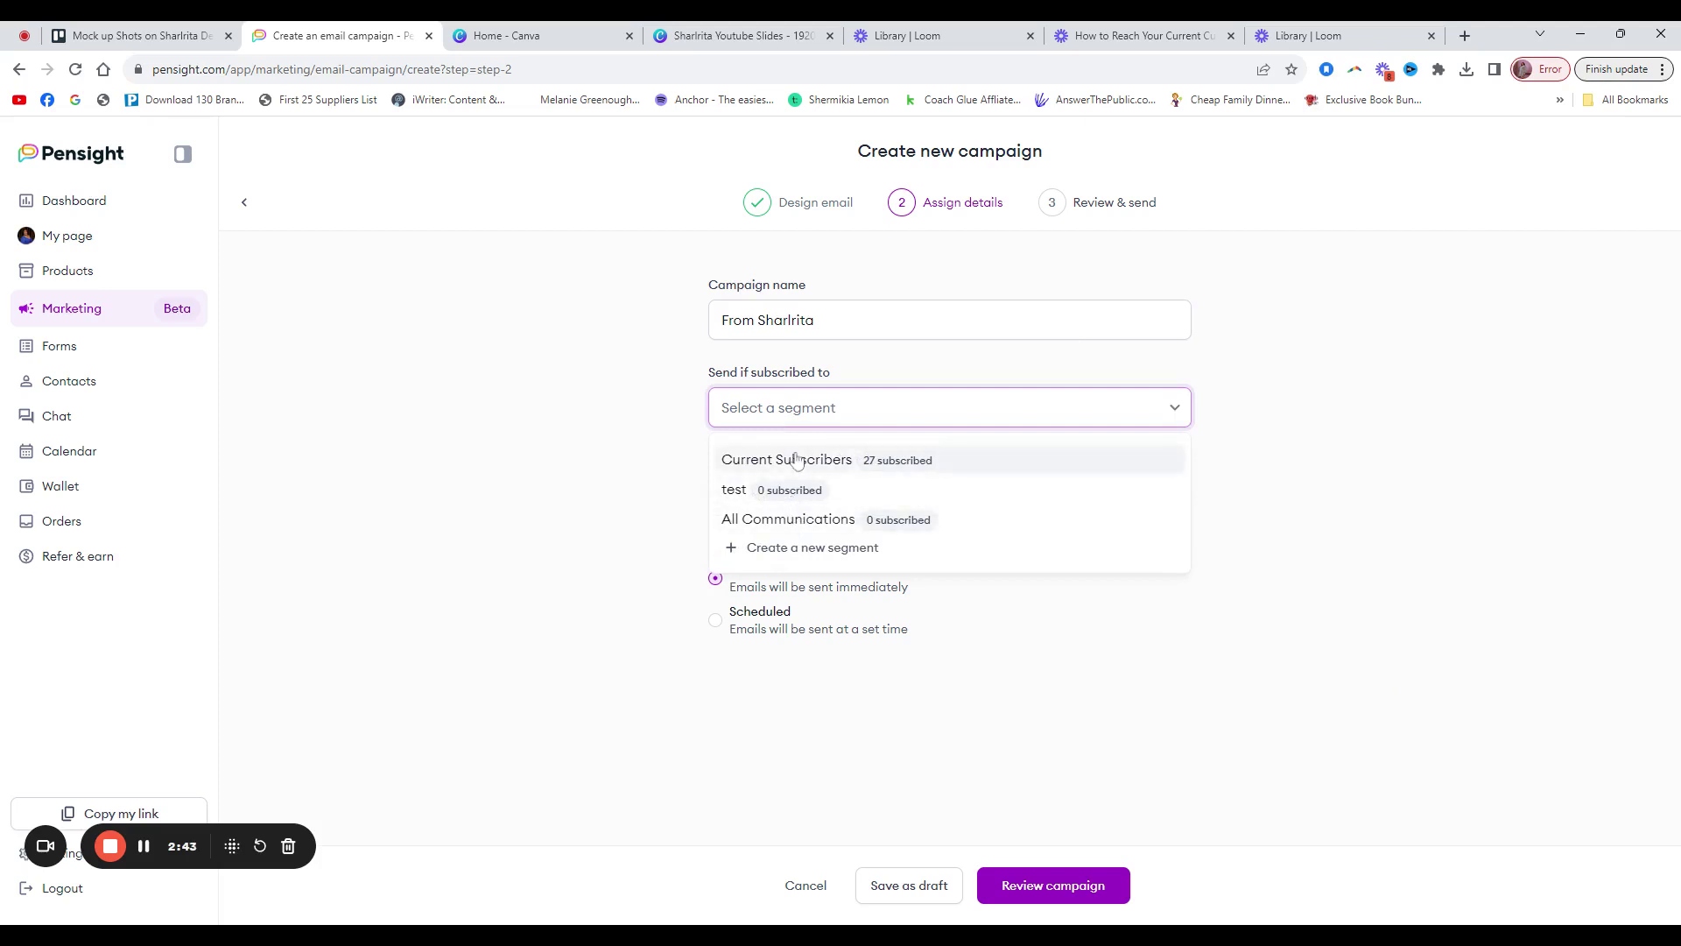
pyautogui.click(788, 459)
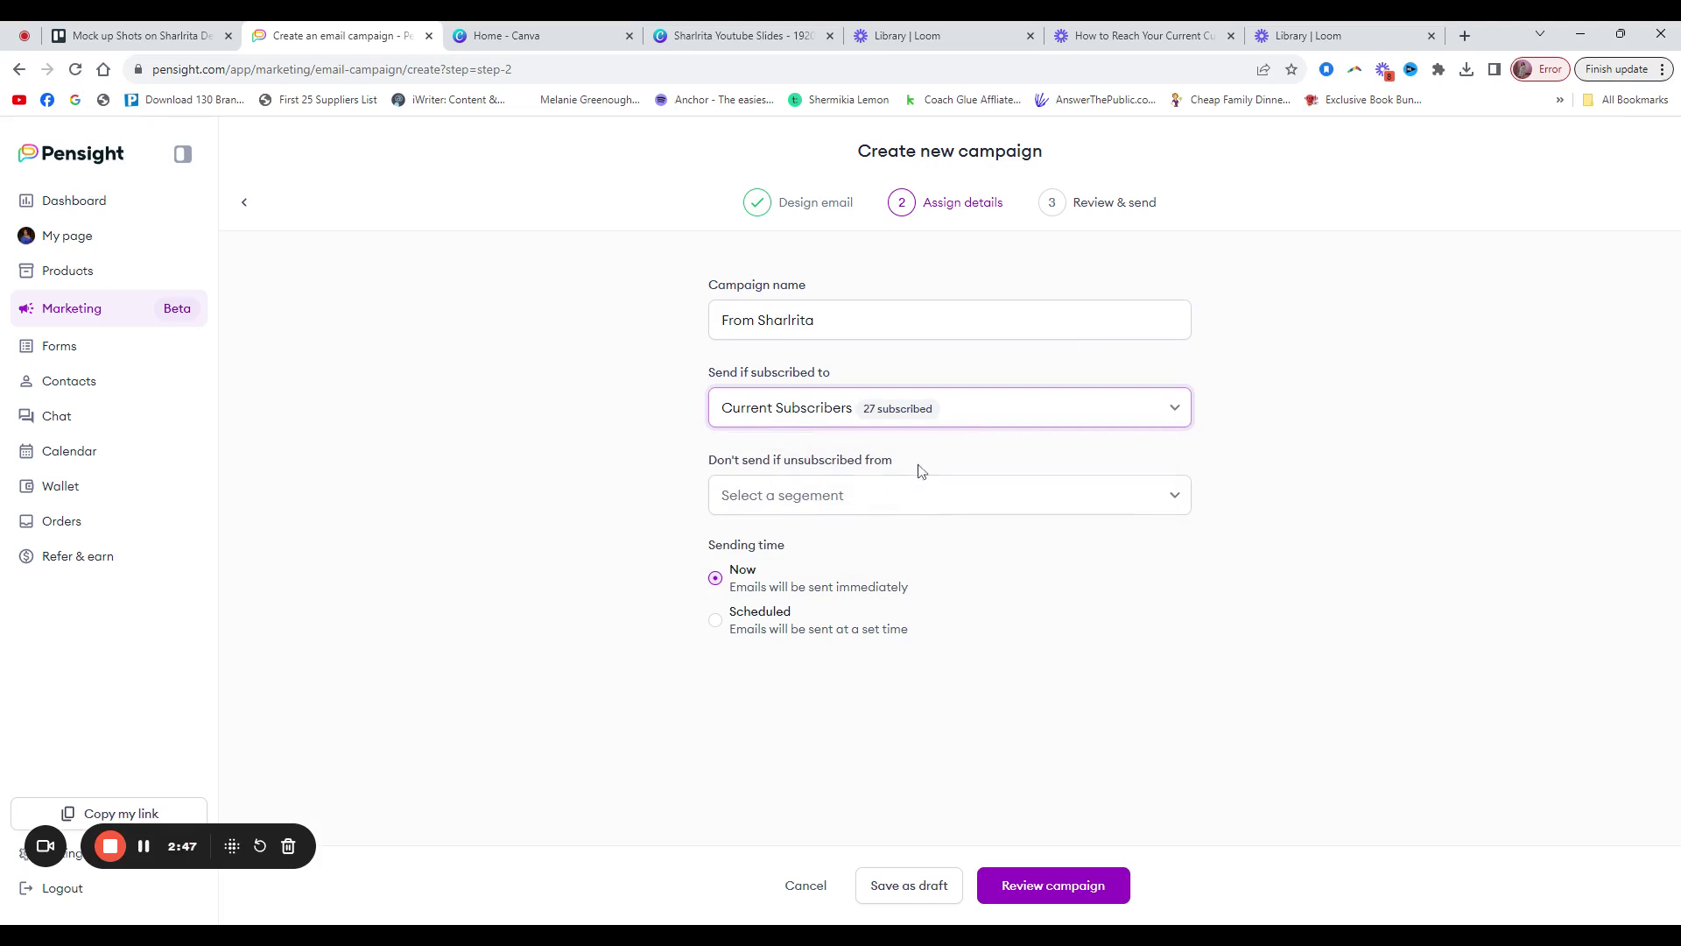
pyautogui.click(889, 500)
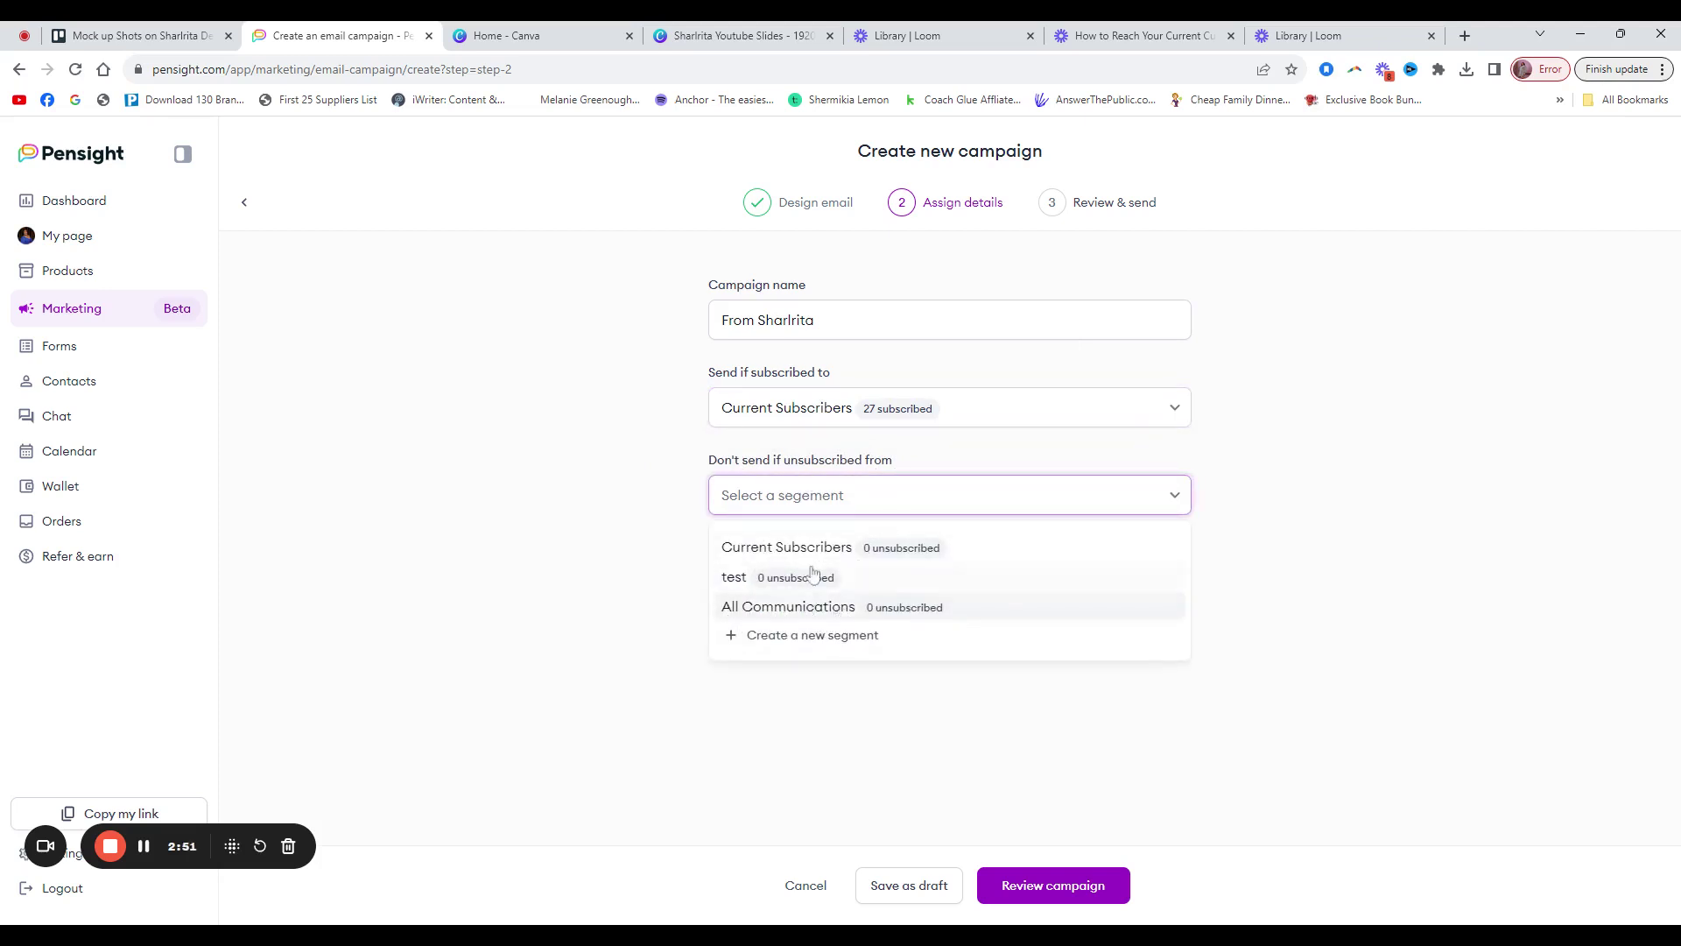
pyautogui.click(622, 562)
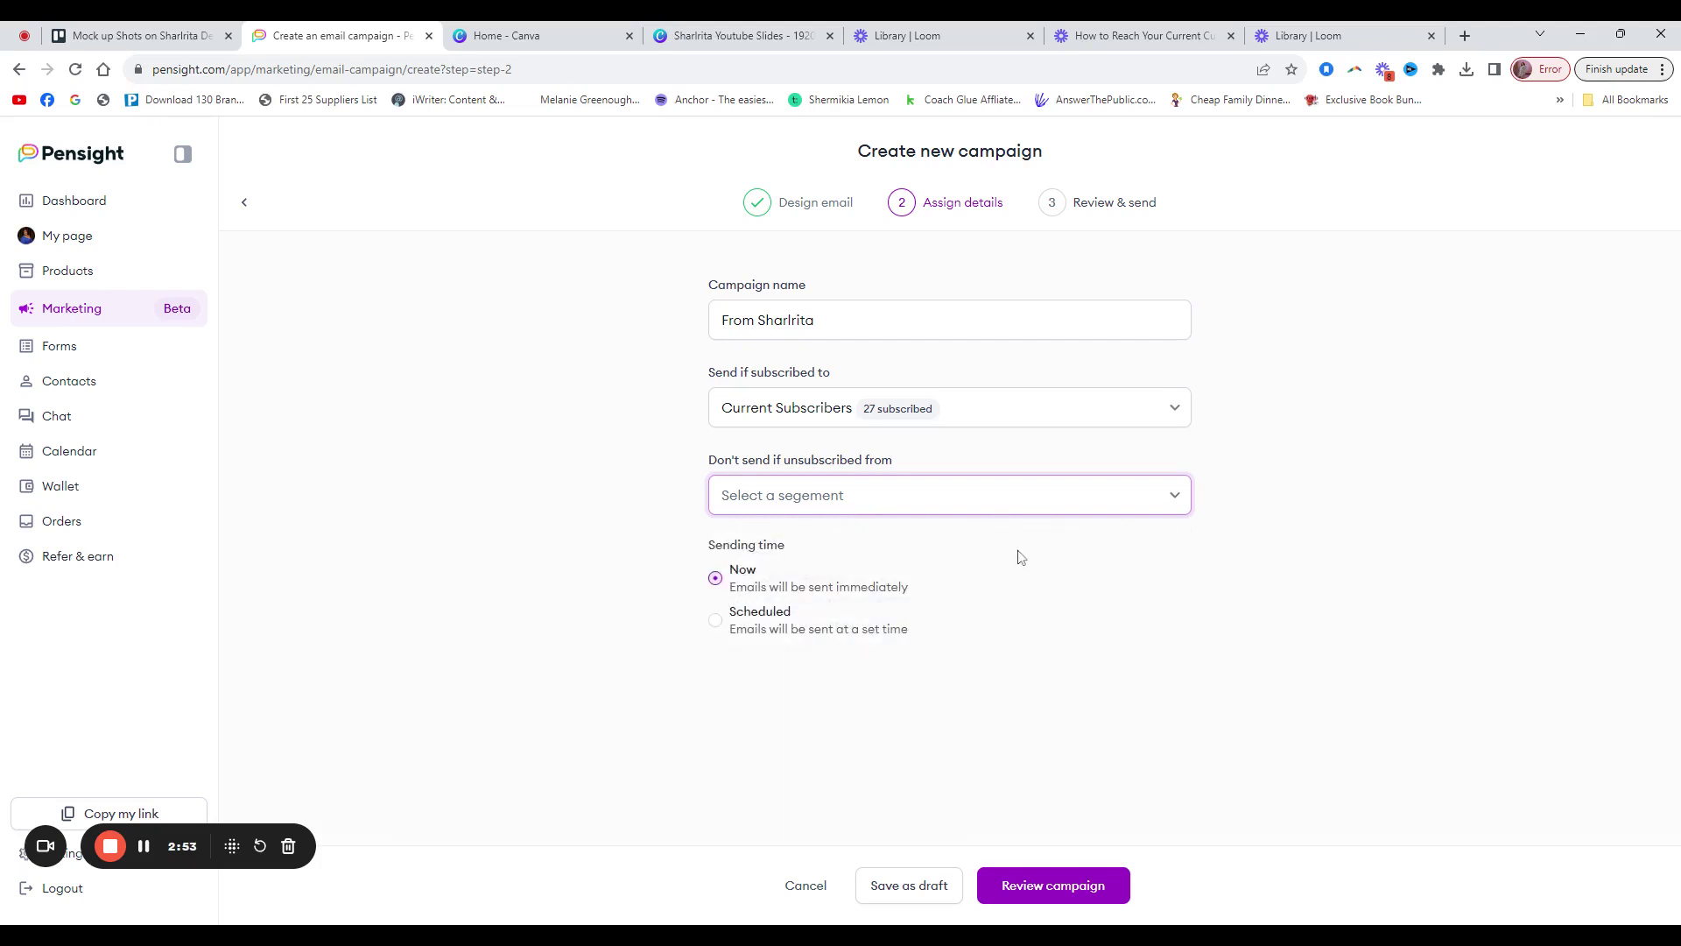